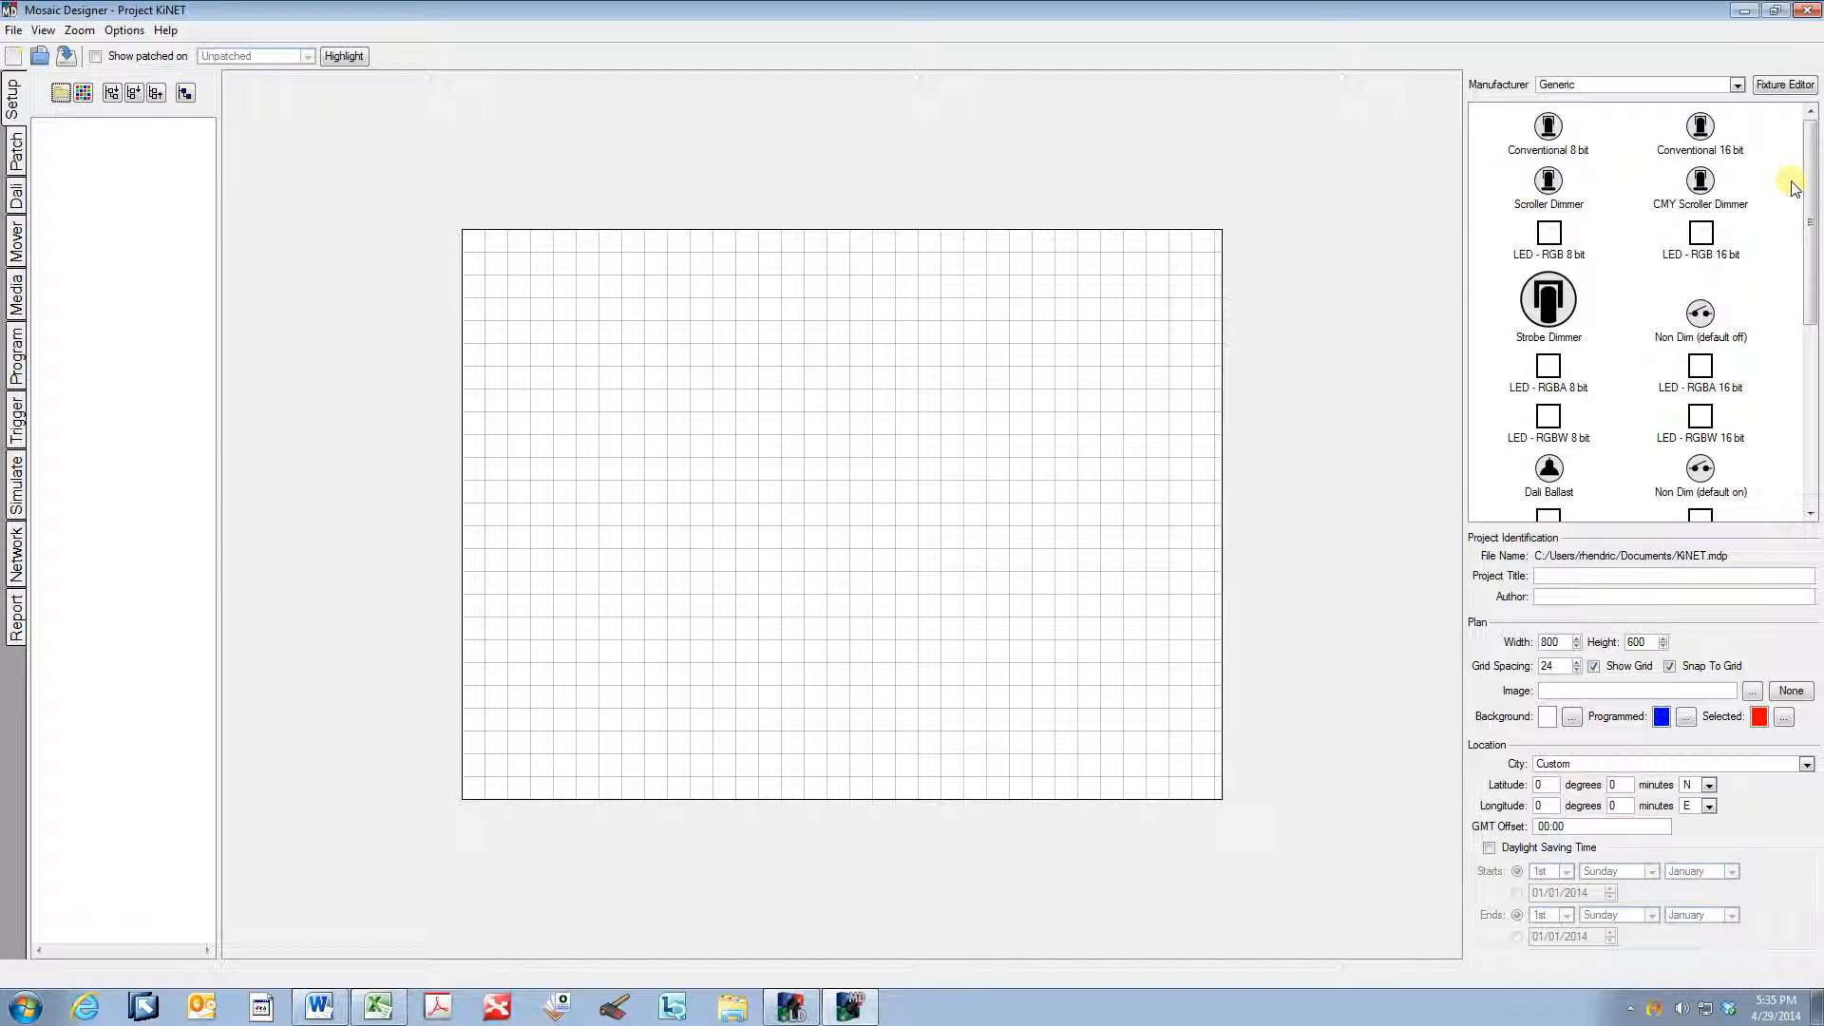
Step: Place an iColor Tile 2x2 fixture from the Color Kinetics library near the upper-left corner of the plan
click(1741, 84)
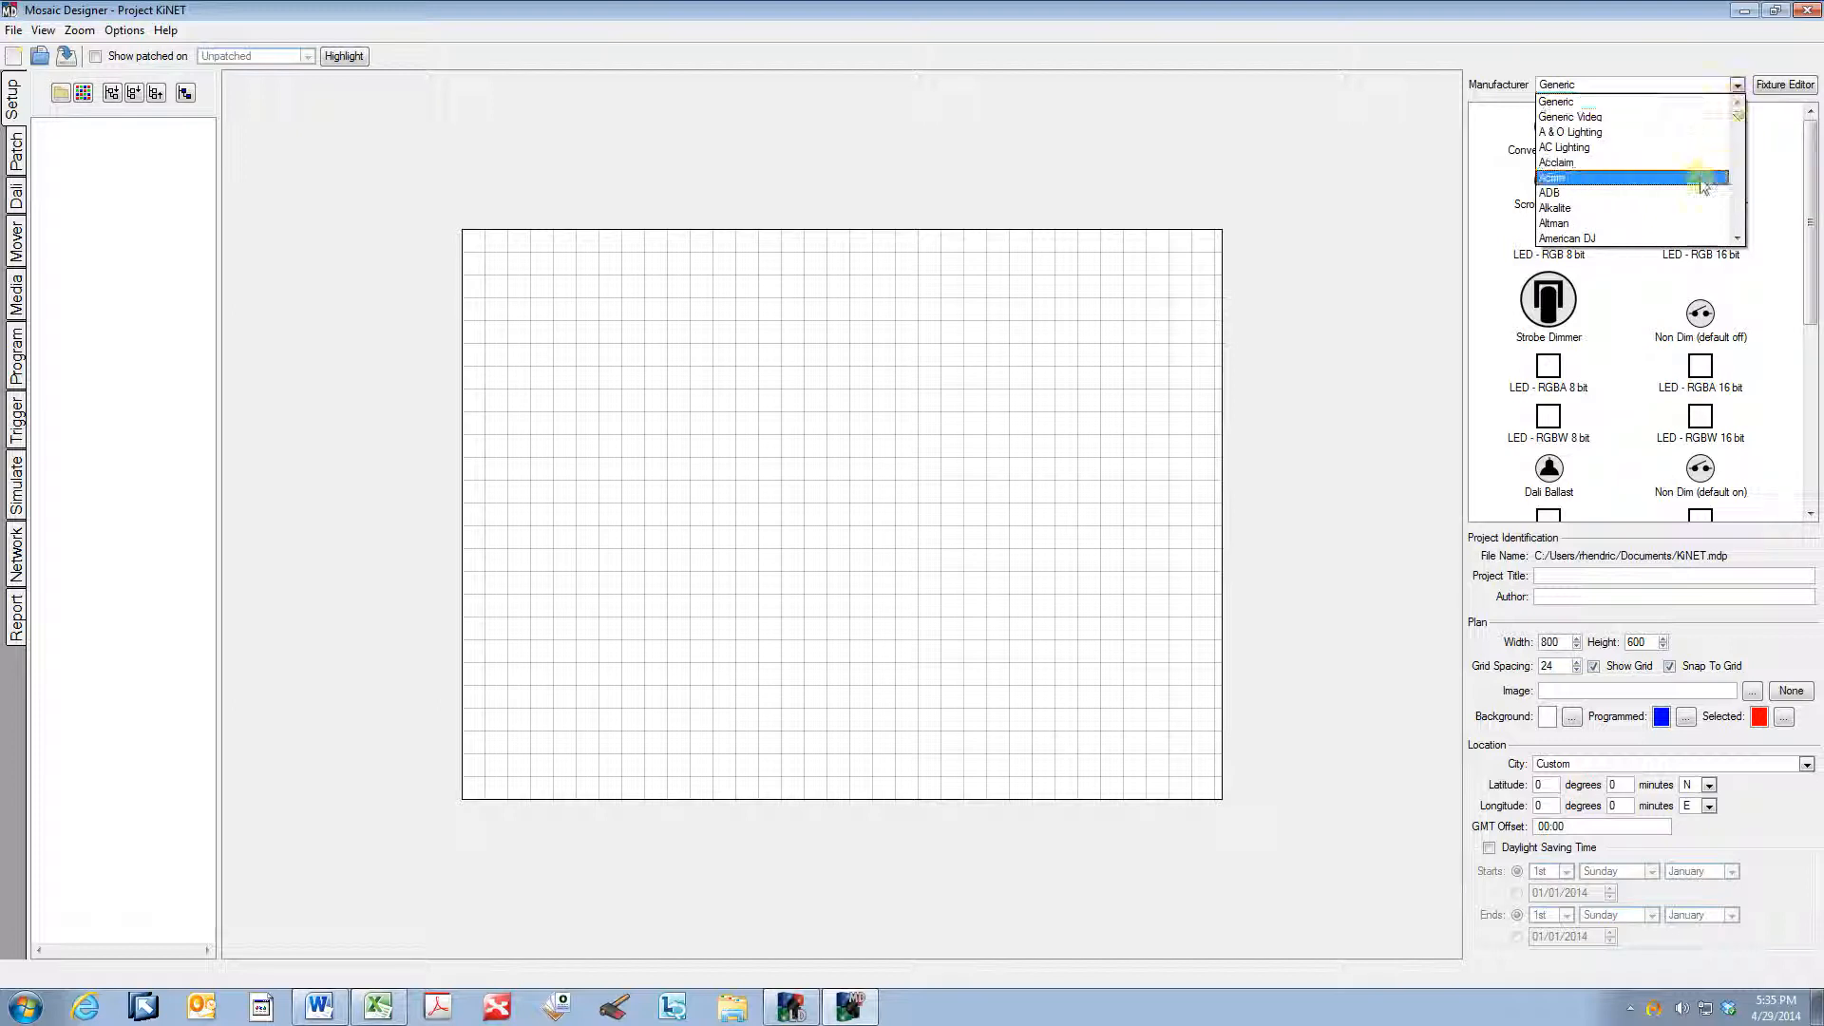
scroll(1693, 190, up, 5)
scroll(1693, 190, down, 8)
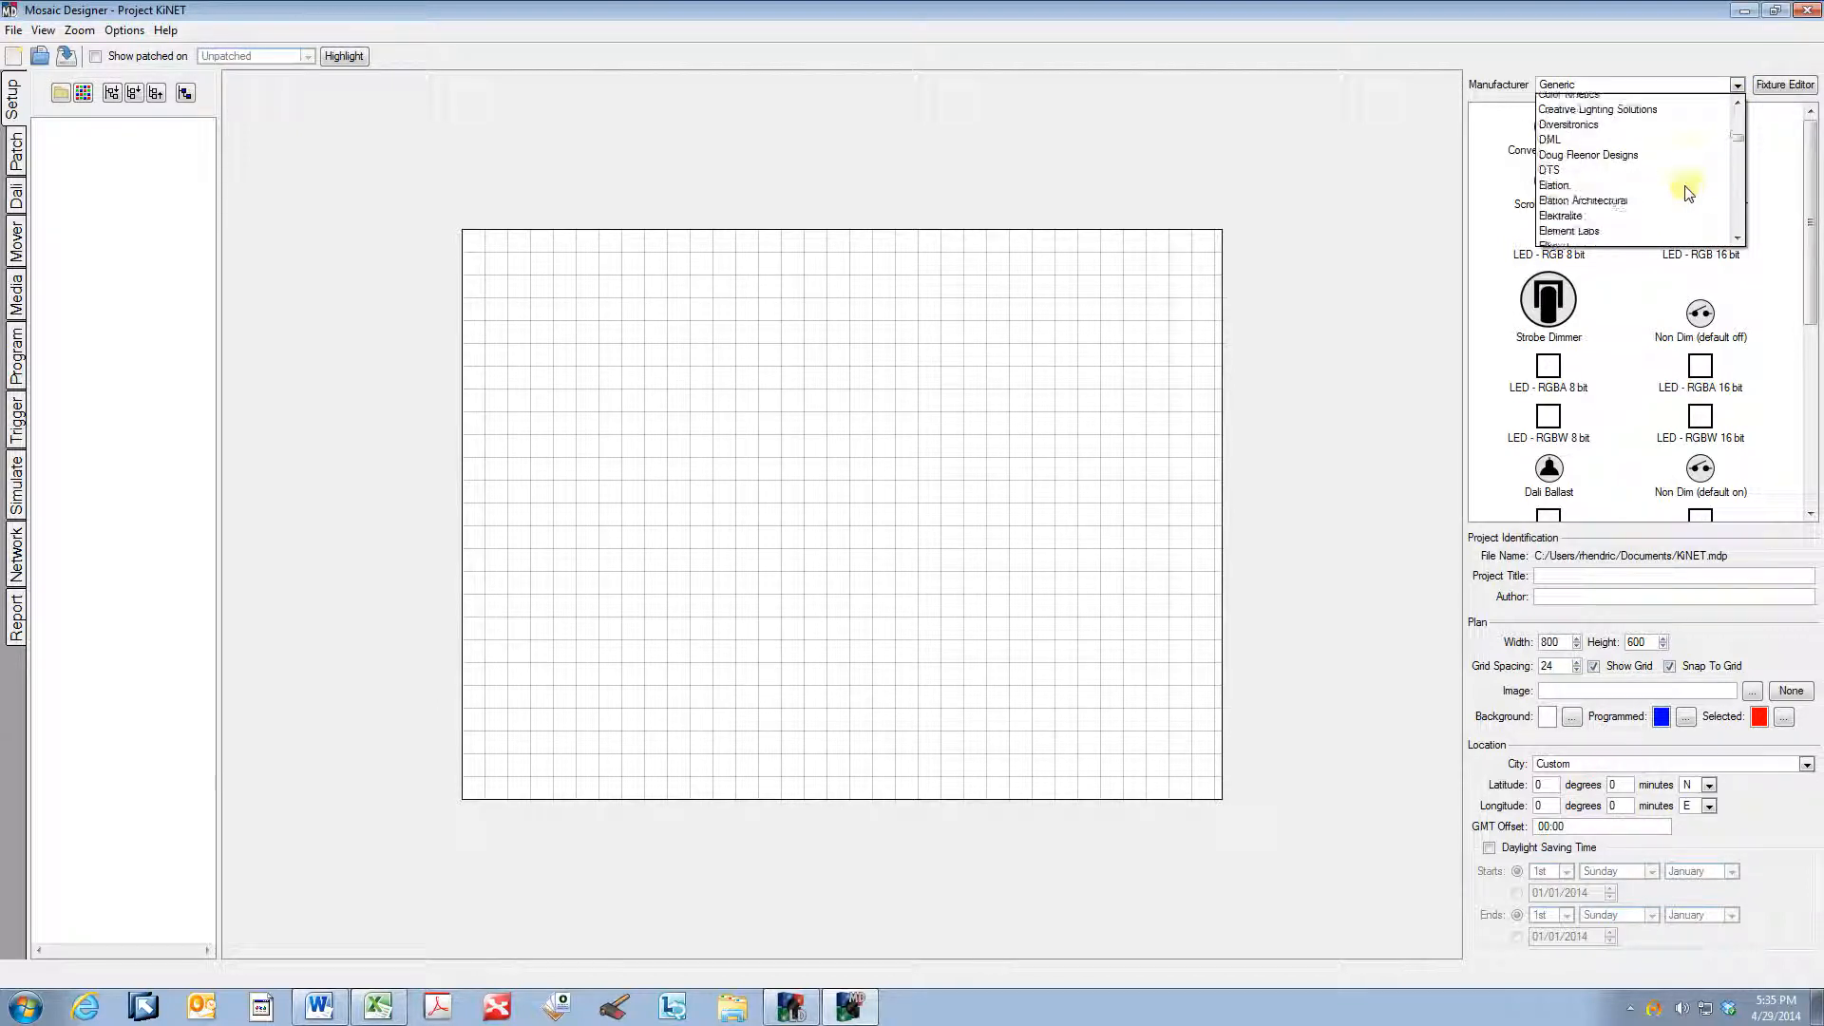
scroll(1658, 180, up, 2)
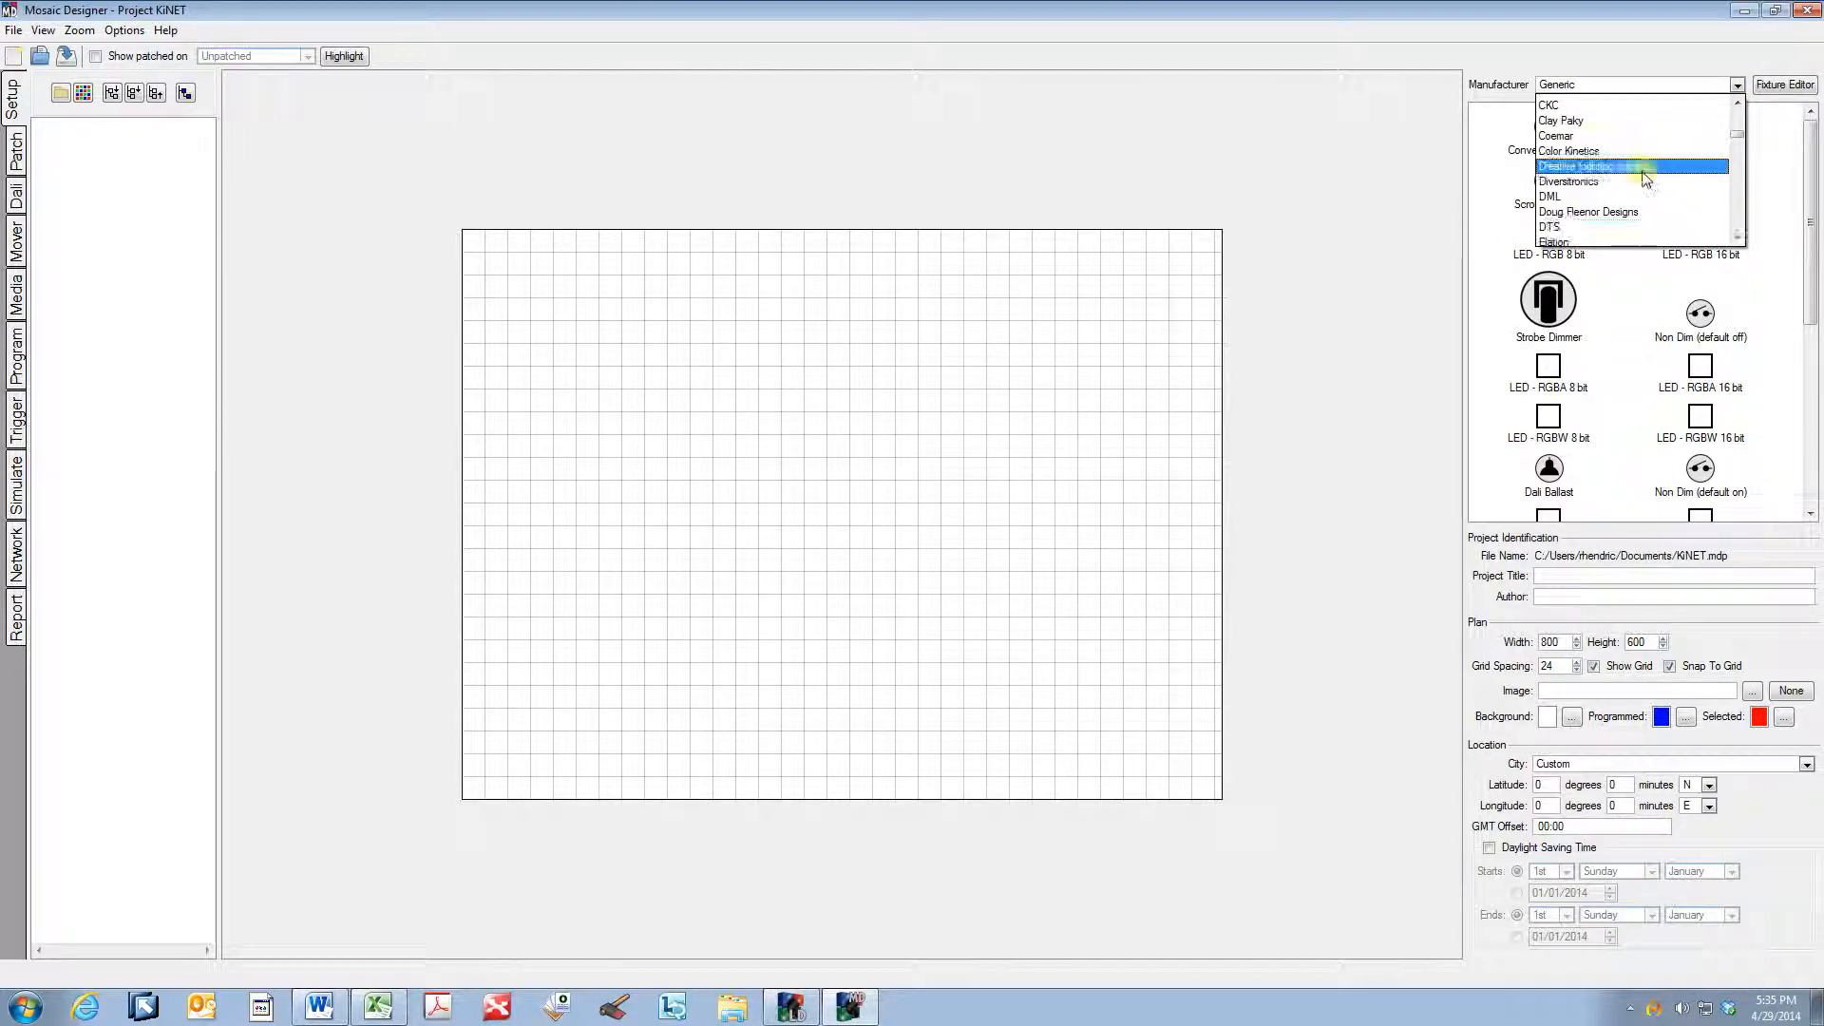
click(1630, 151)
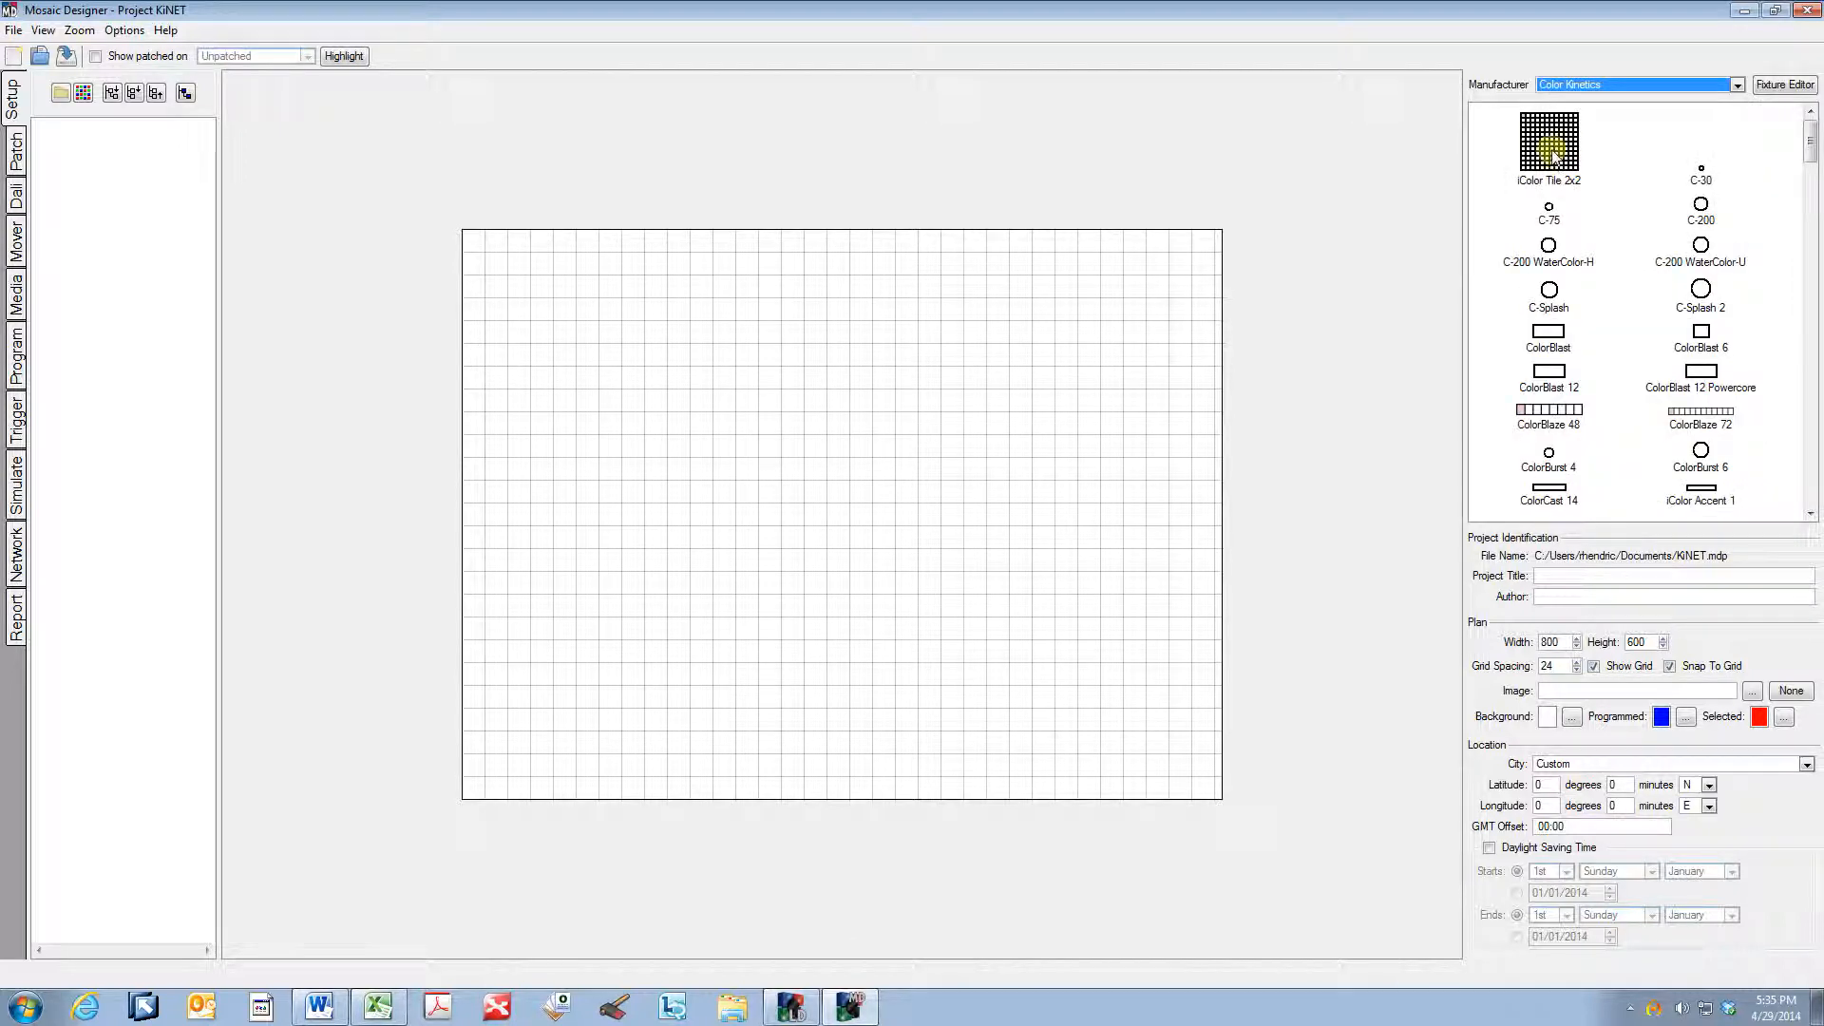
drag(1549, 143, 529, 288)
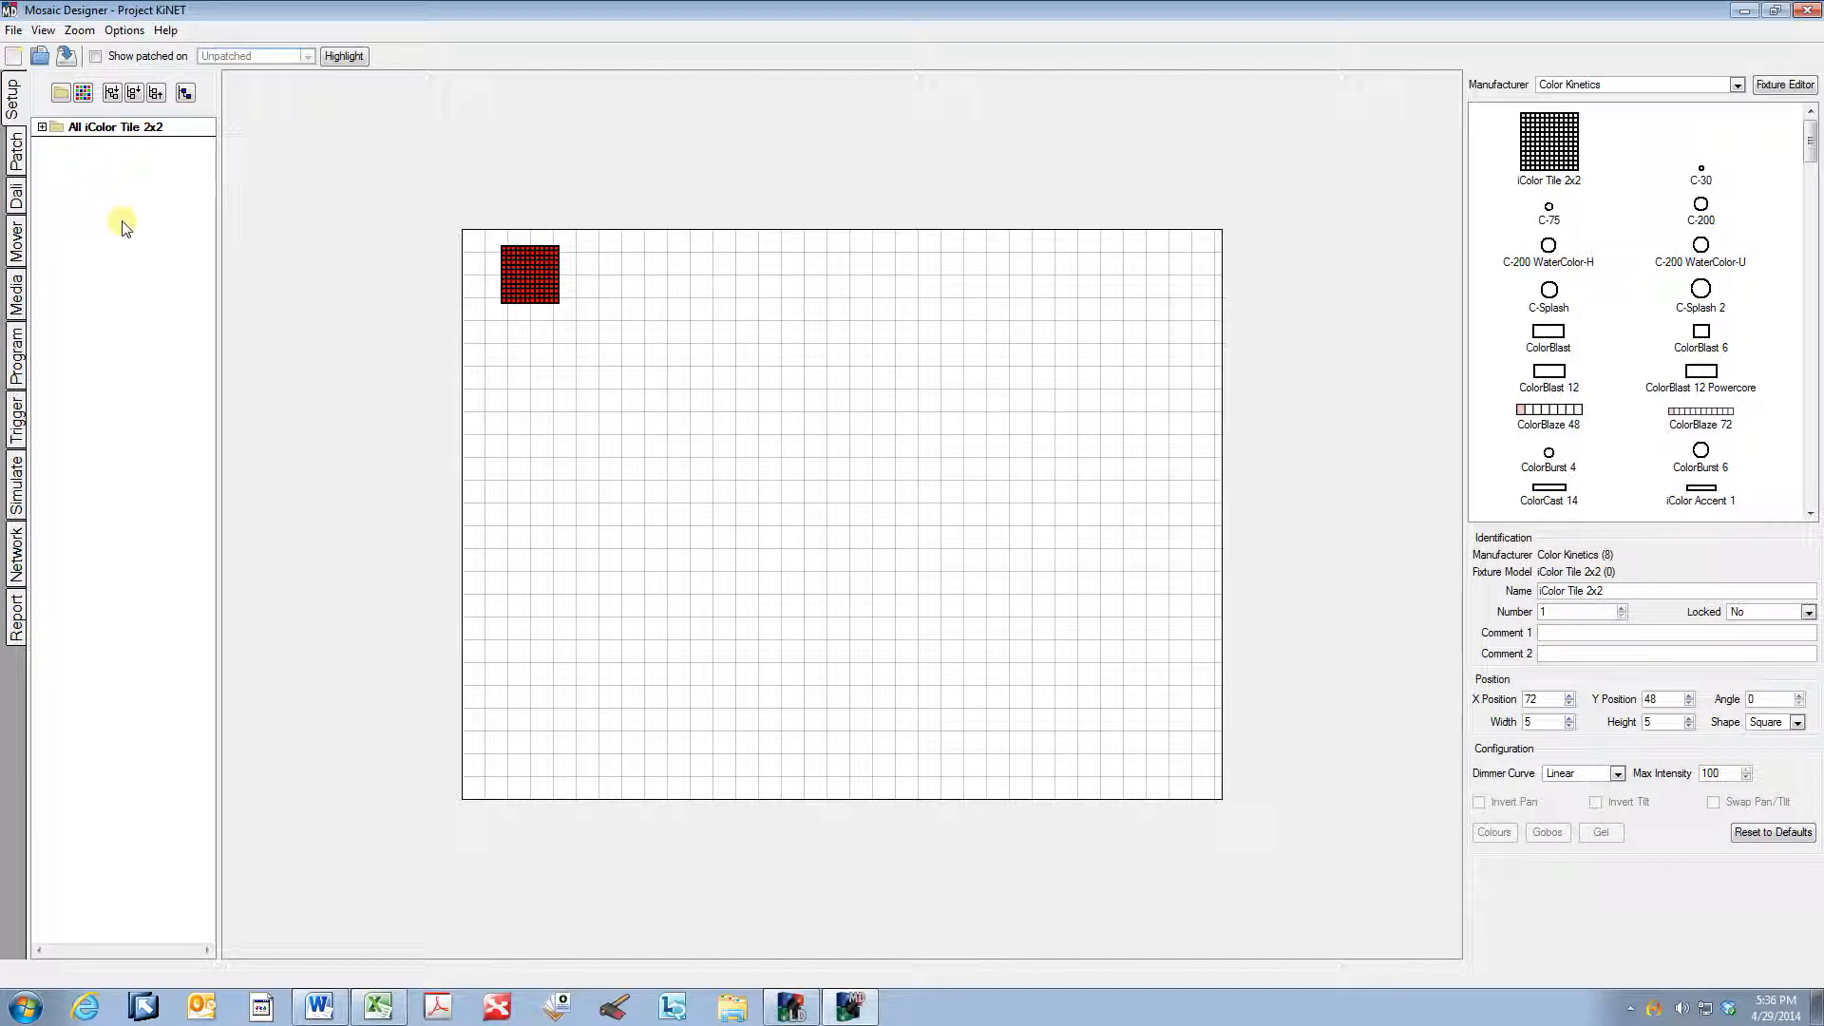
Step: Show the controller's KiNET patch and check which power supplies are available there
click(16, 150)
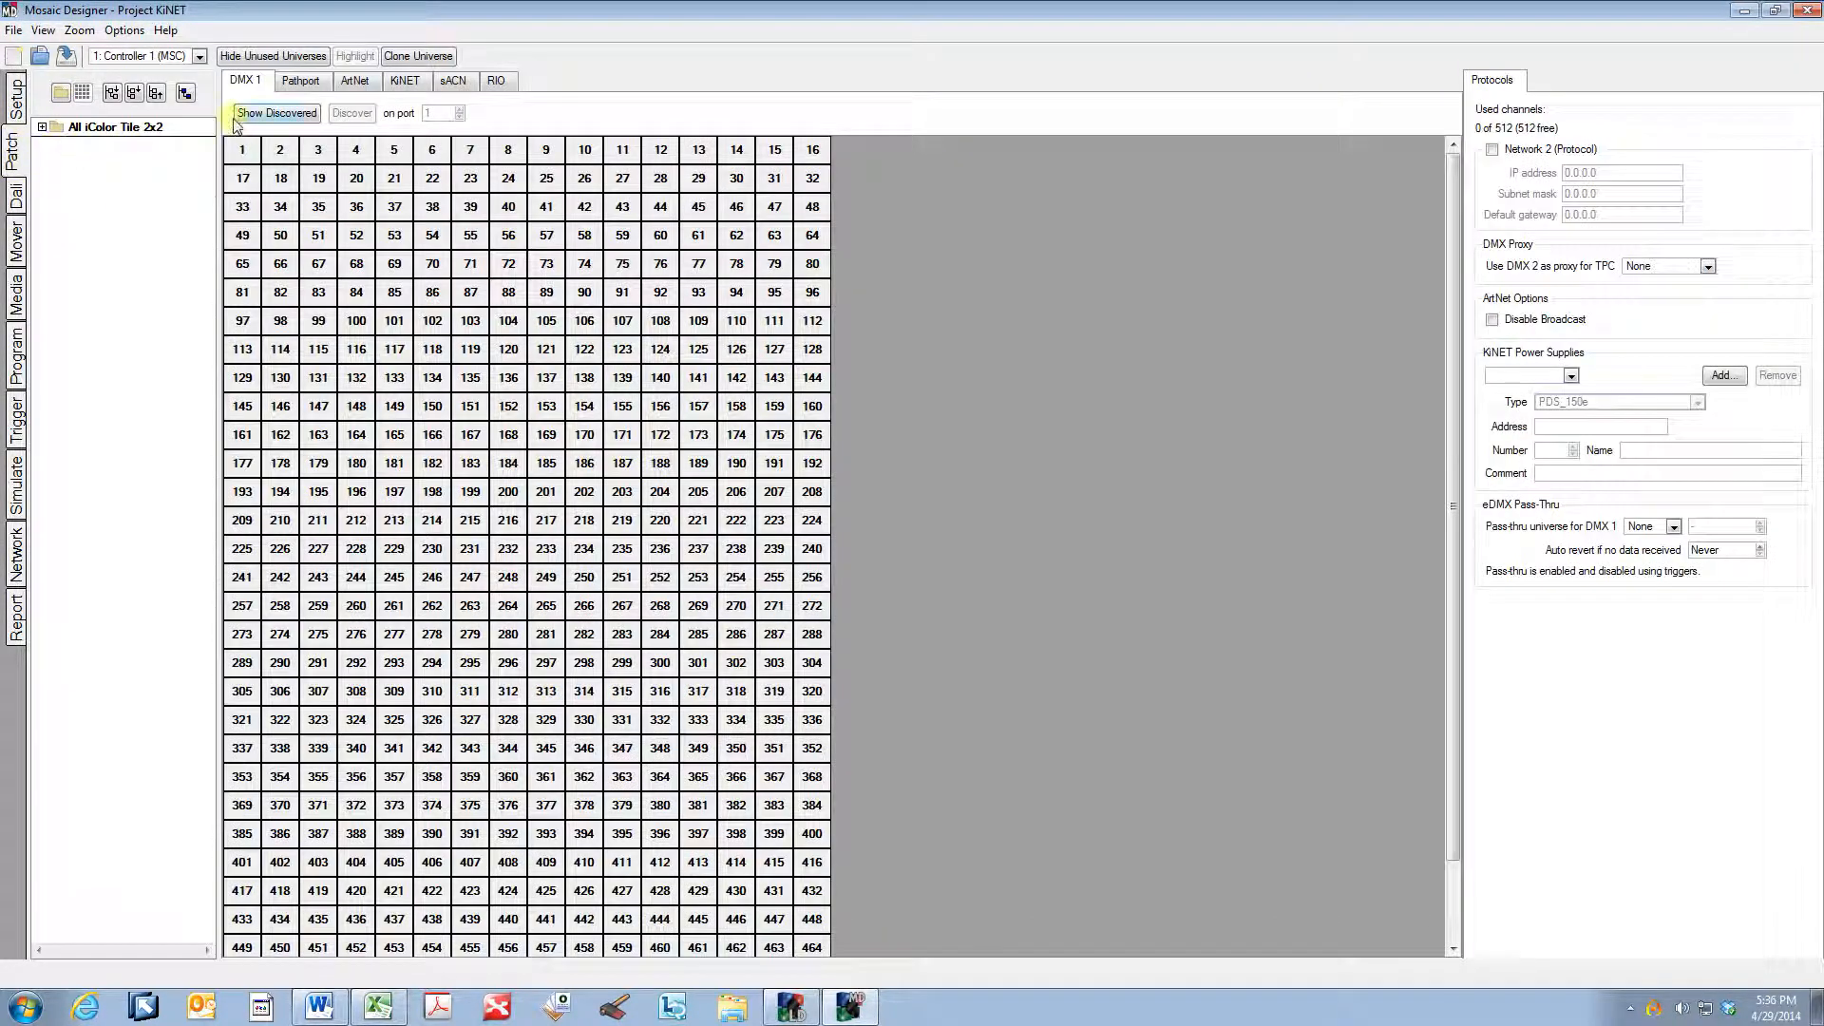
click(400, 84)
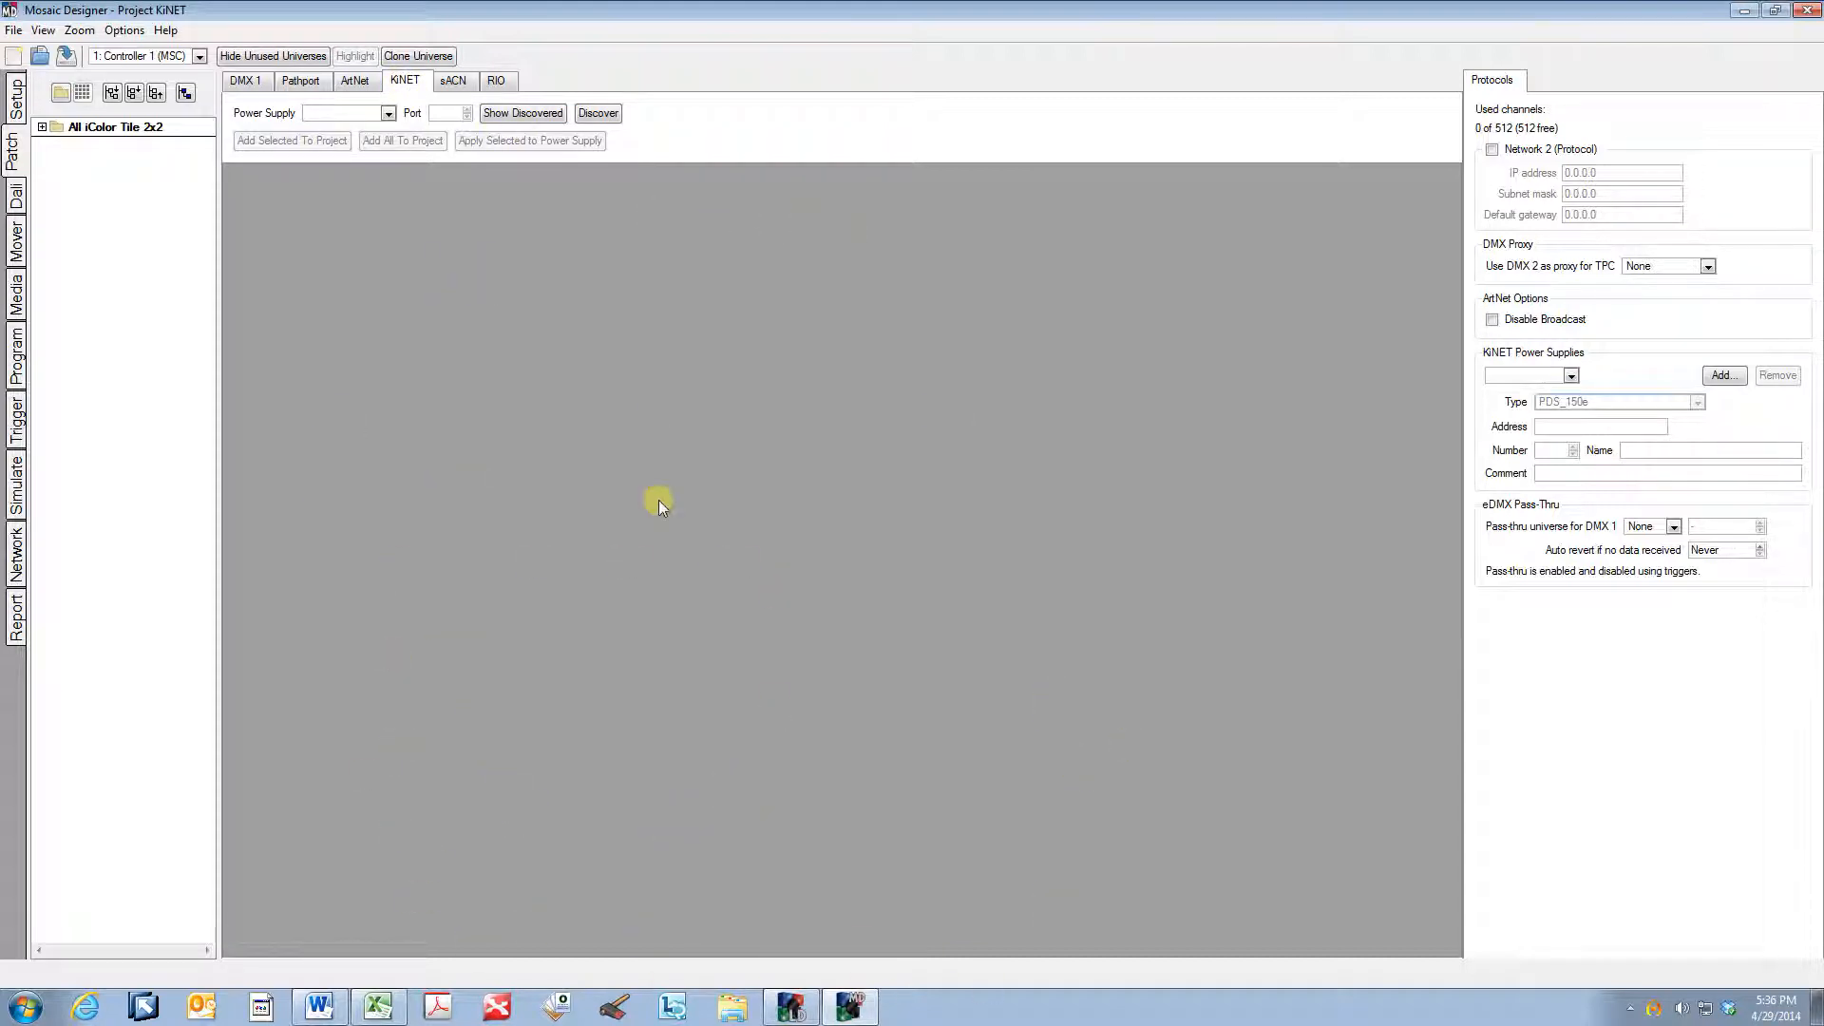
click(389, 113)
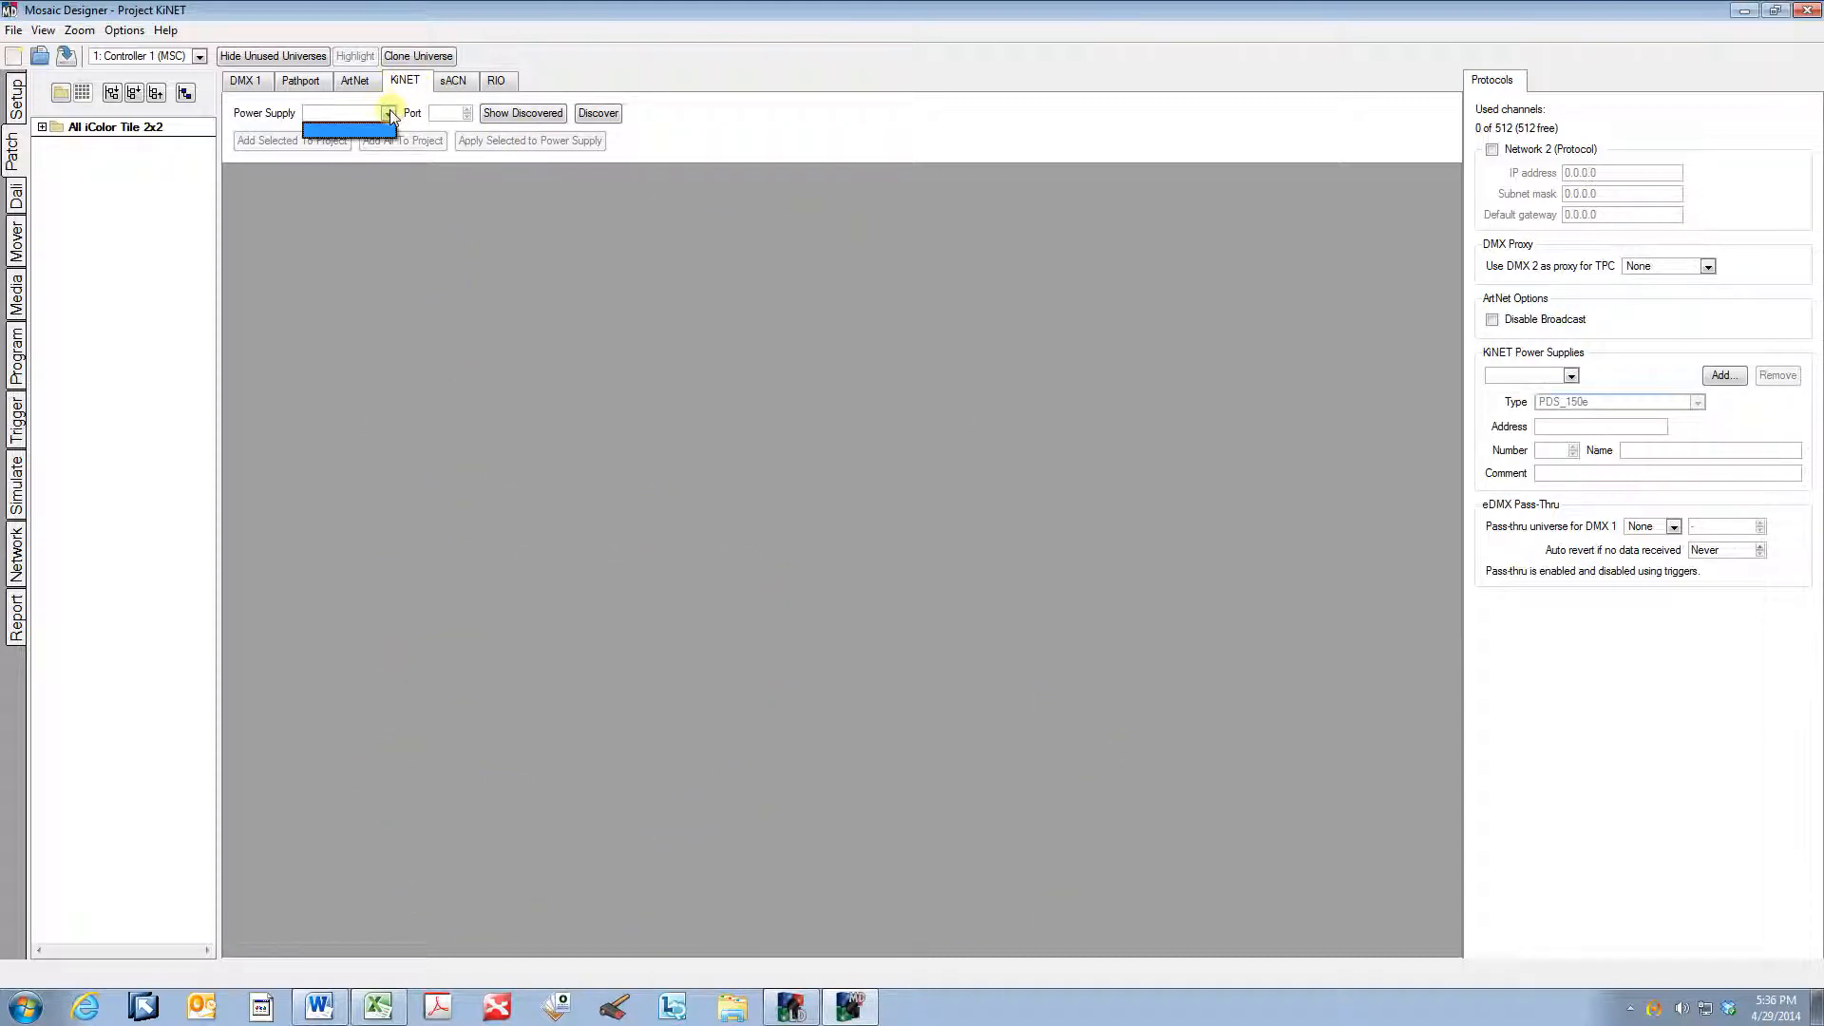
click(389, 113)
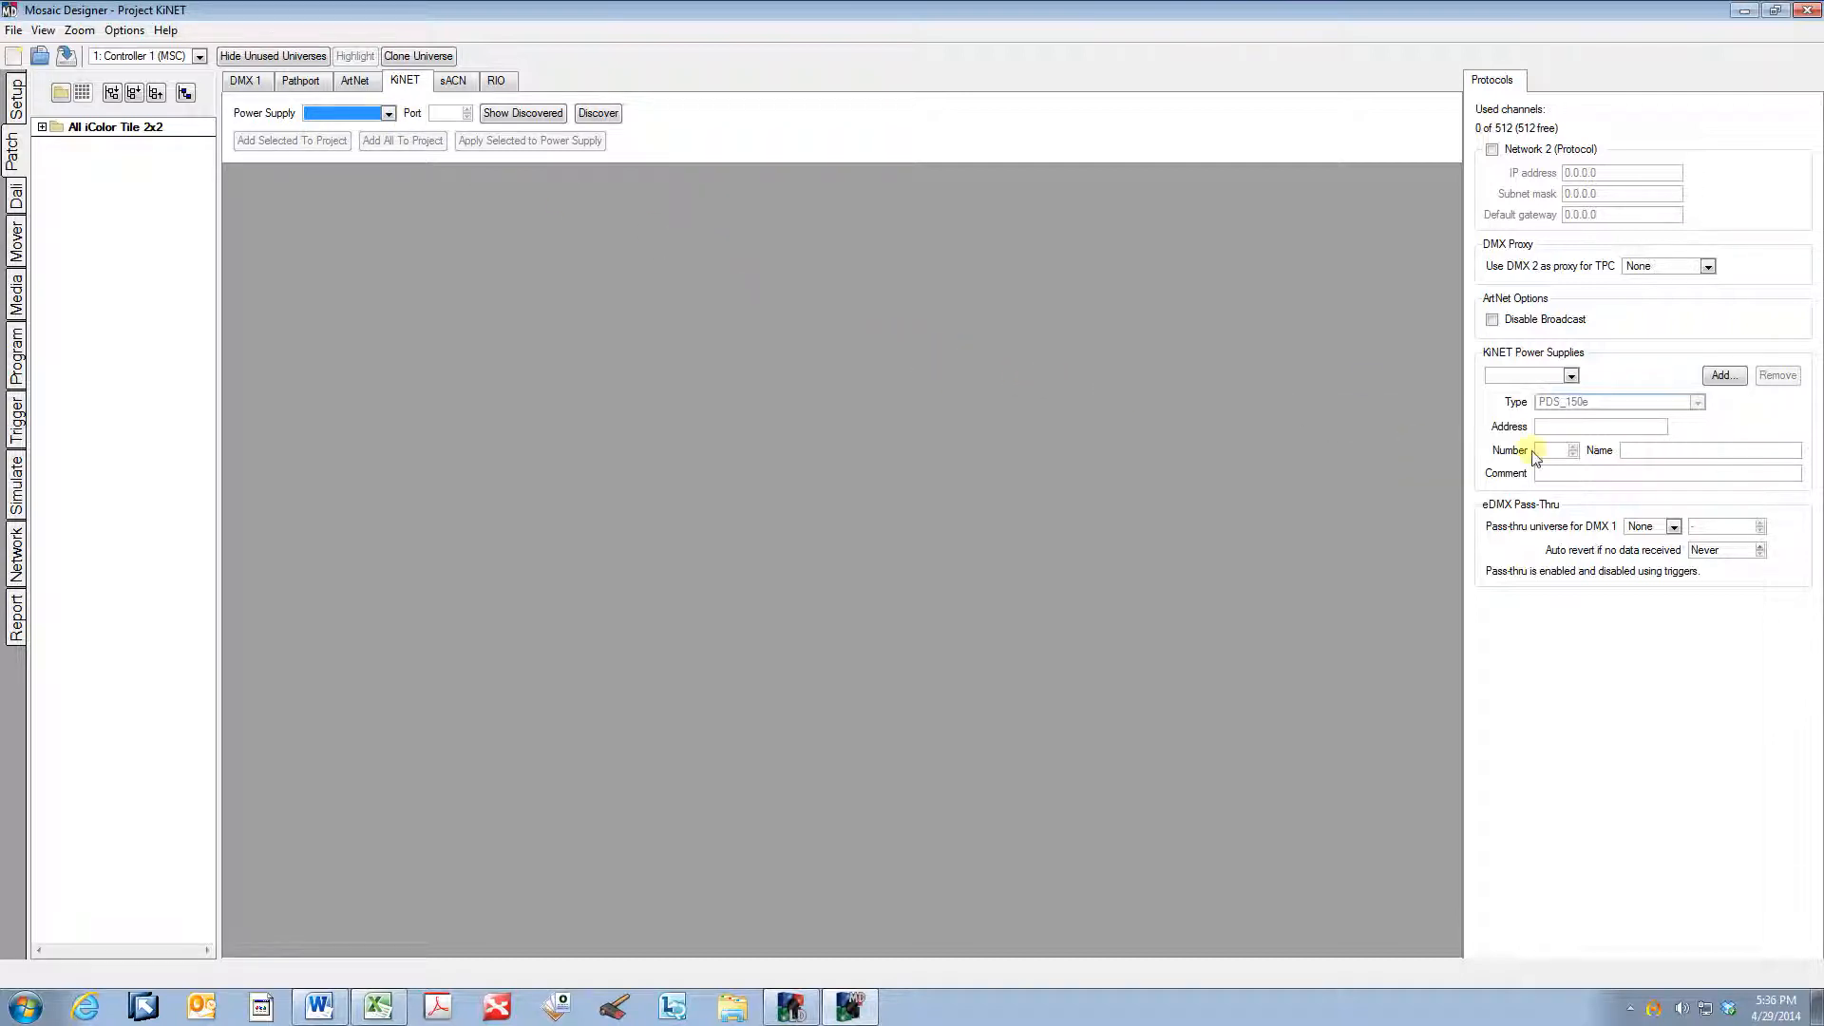
Step: Add one KiNET power supply of type iColor Accent (Data Enabler EO)
click(1719, 377)
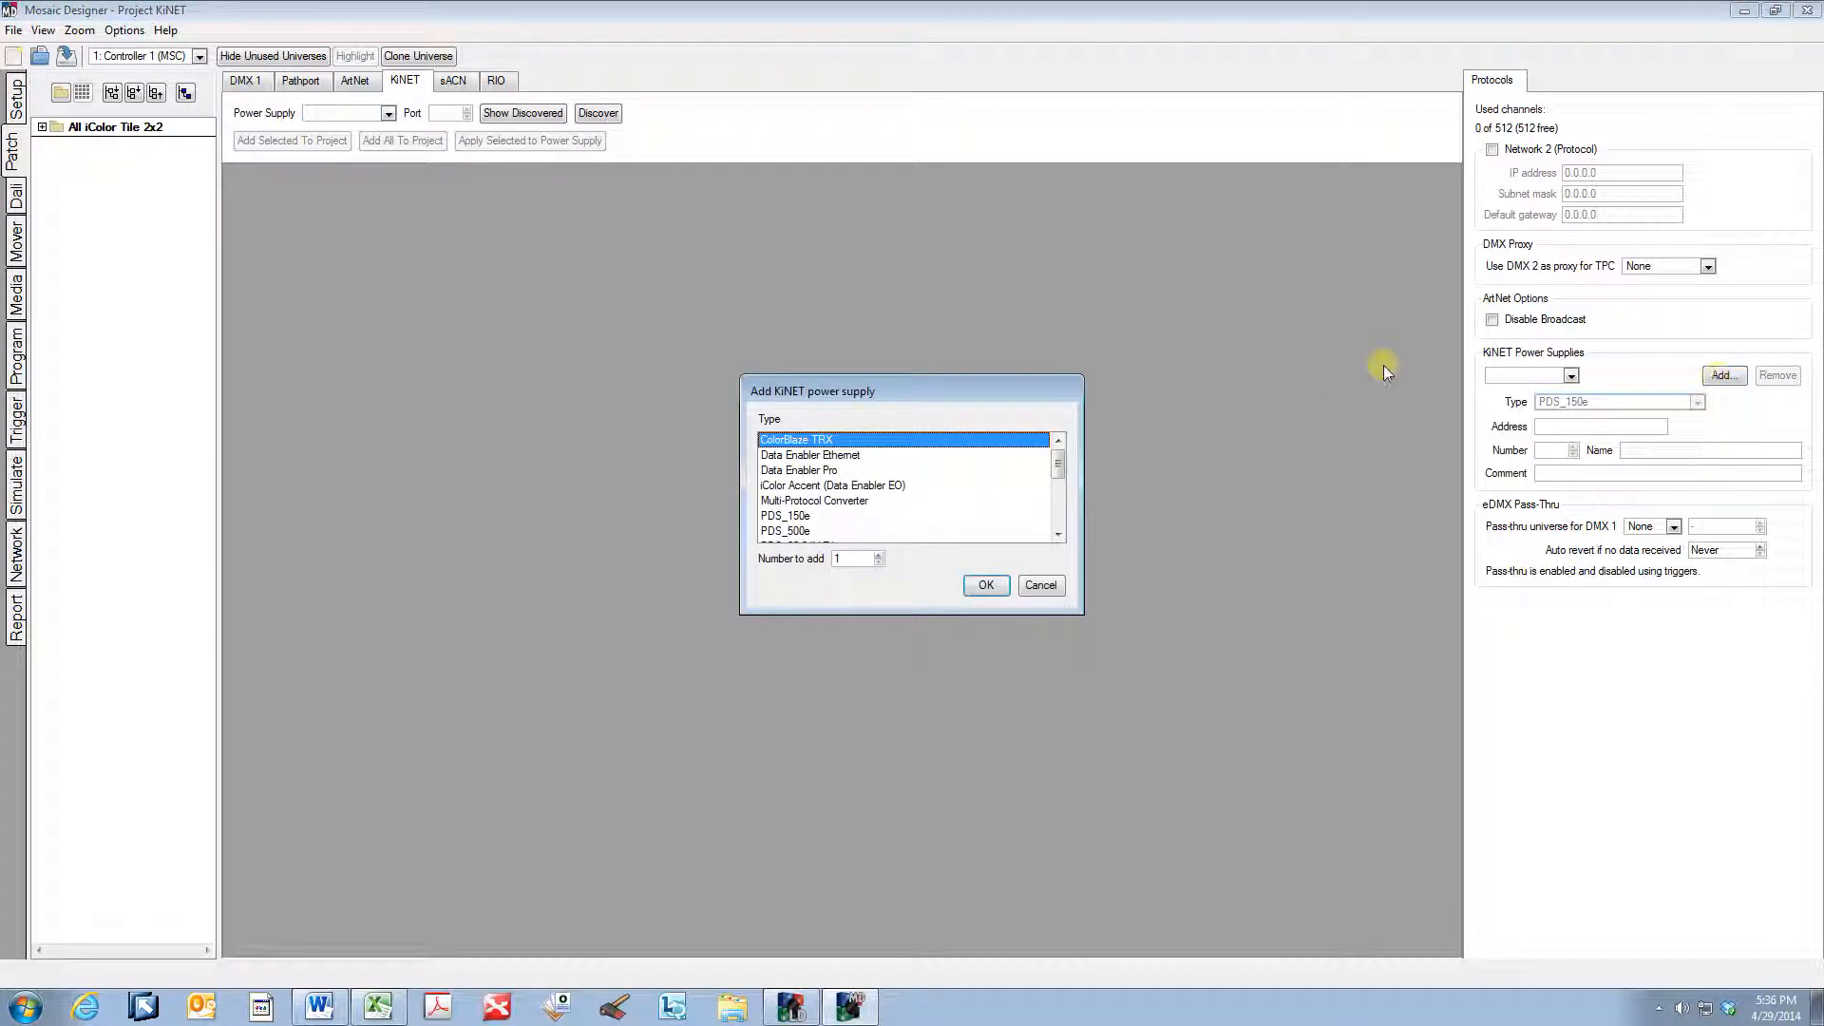
click(820, 486)
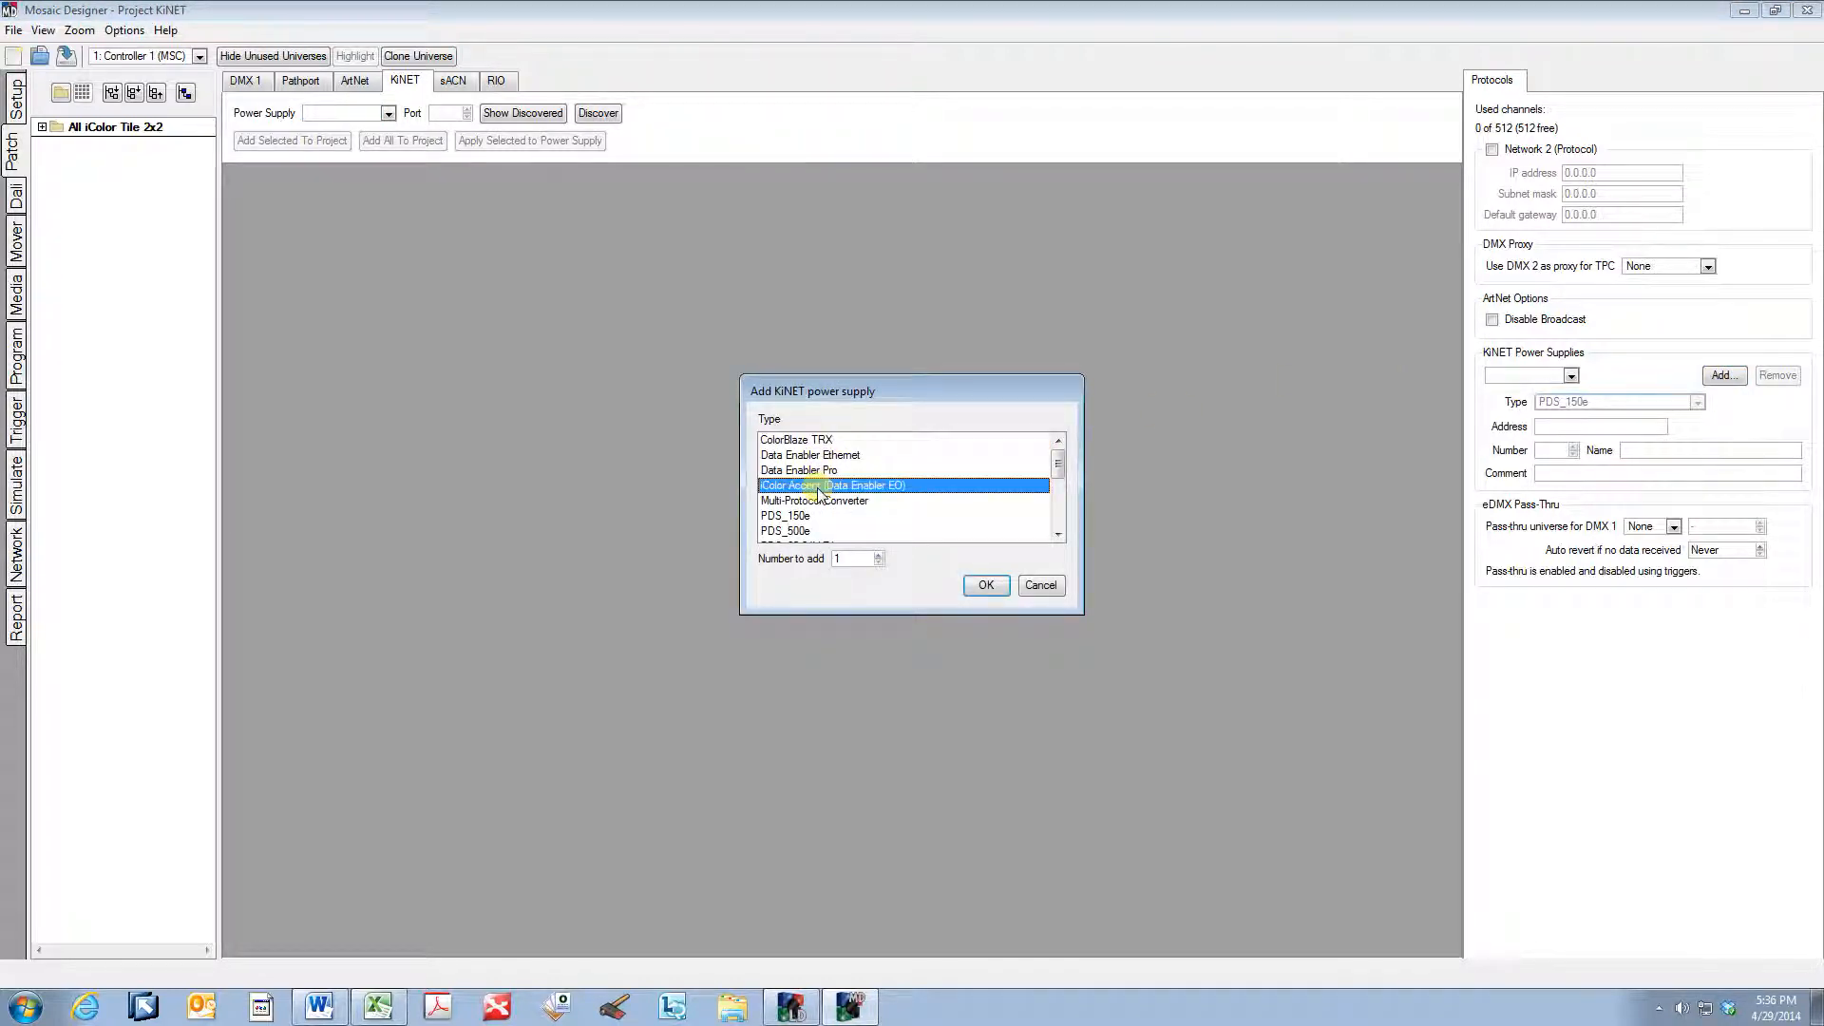
click(986, 586)
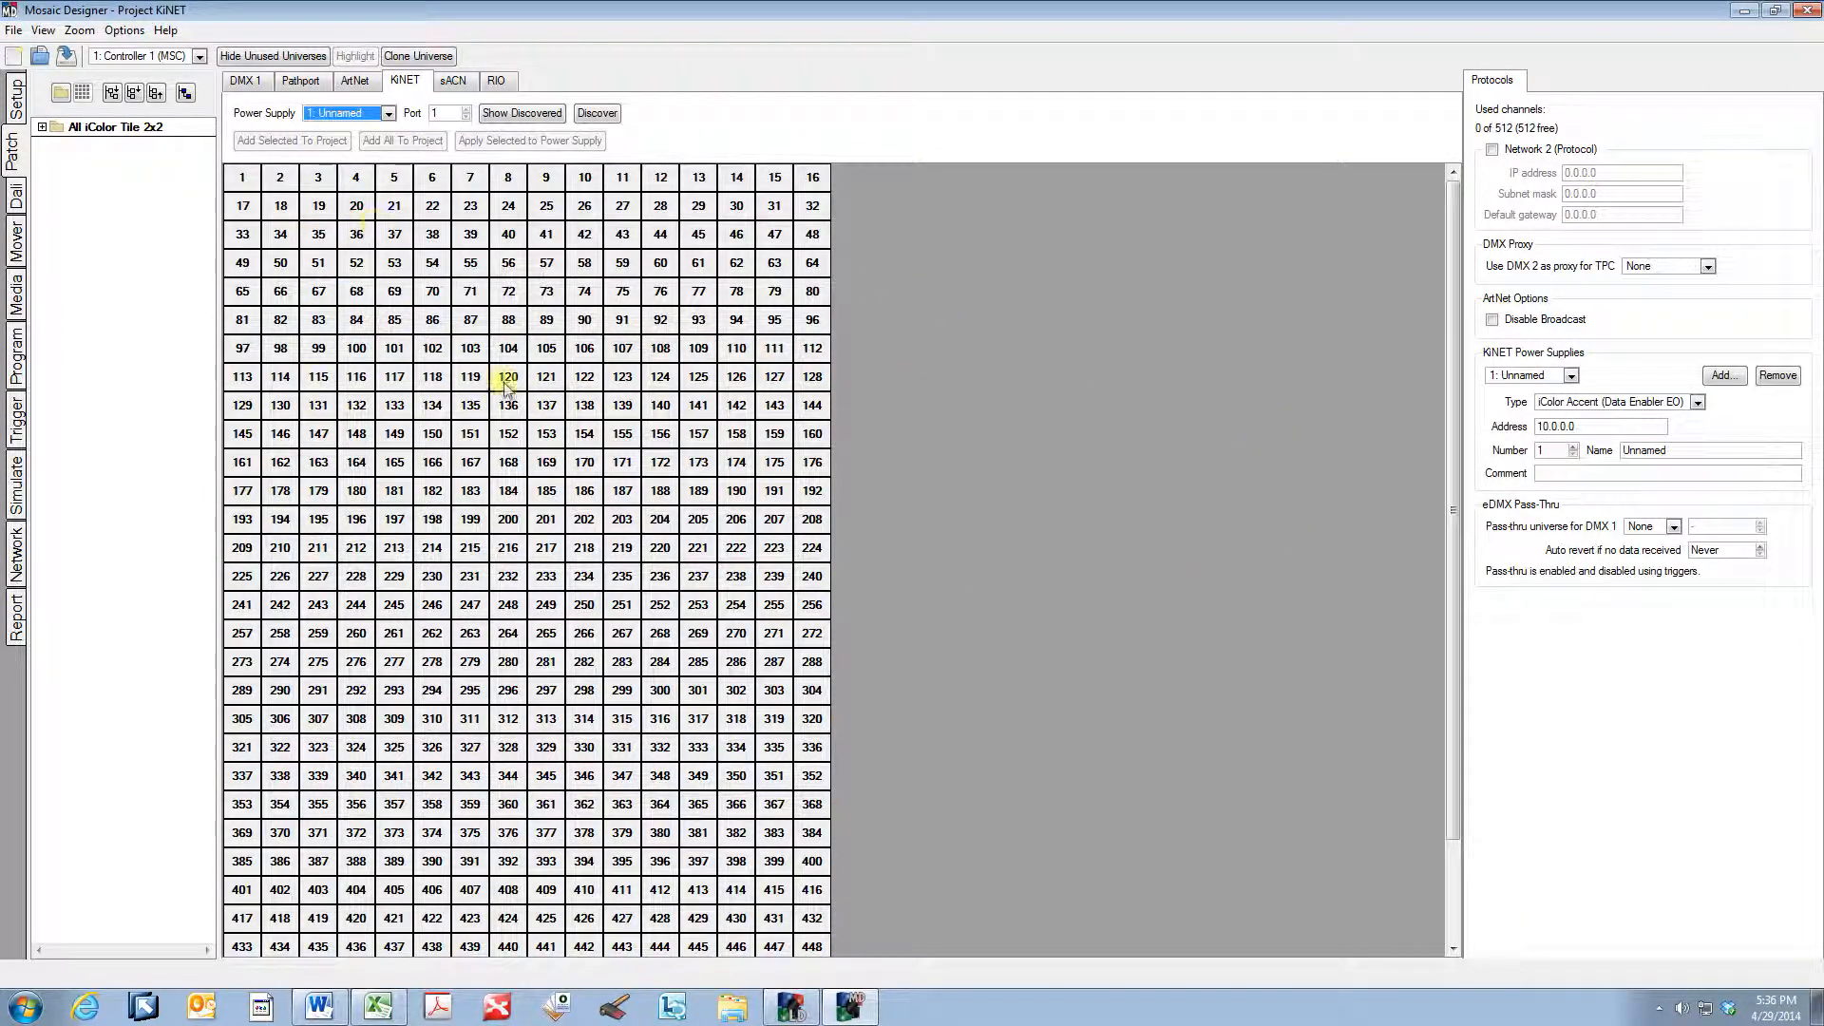
Step: Check the list of KiNET power supplies and add one more of type ColorBlaze TRX
click(354, 114)
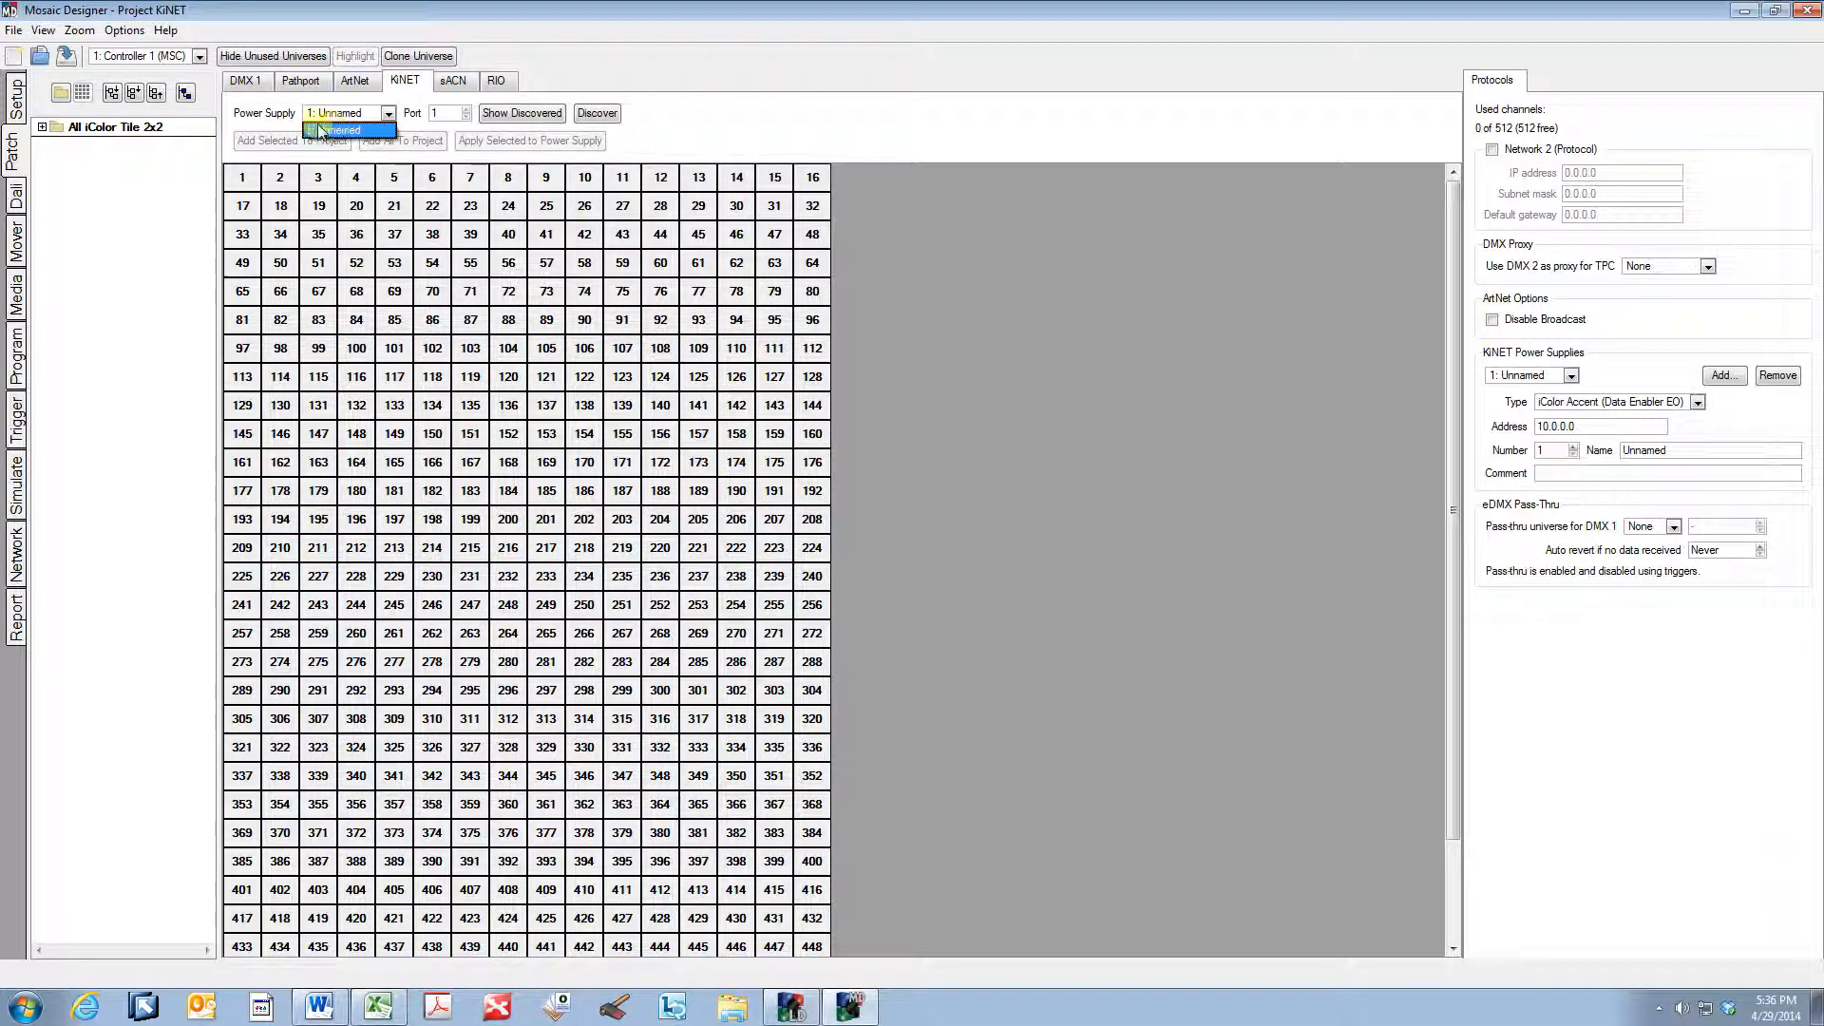
click(1571, 376)
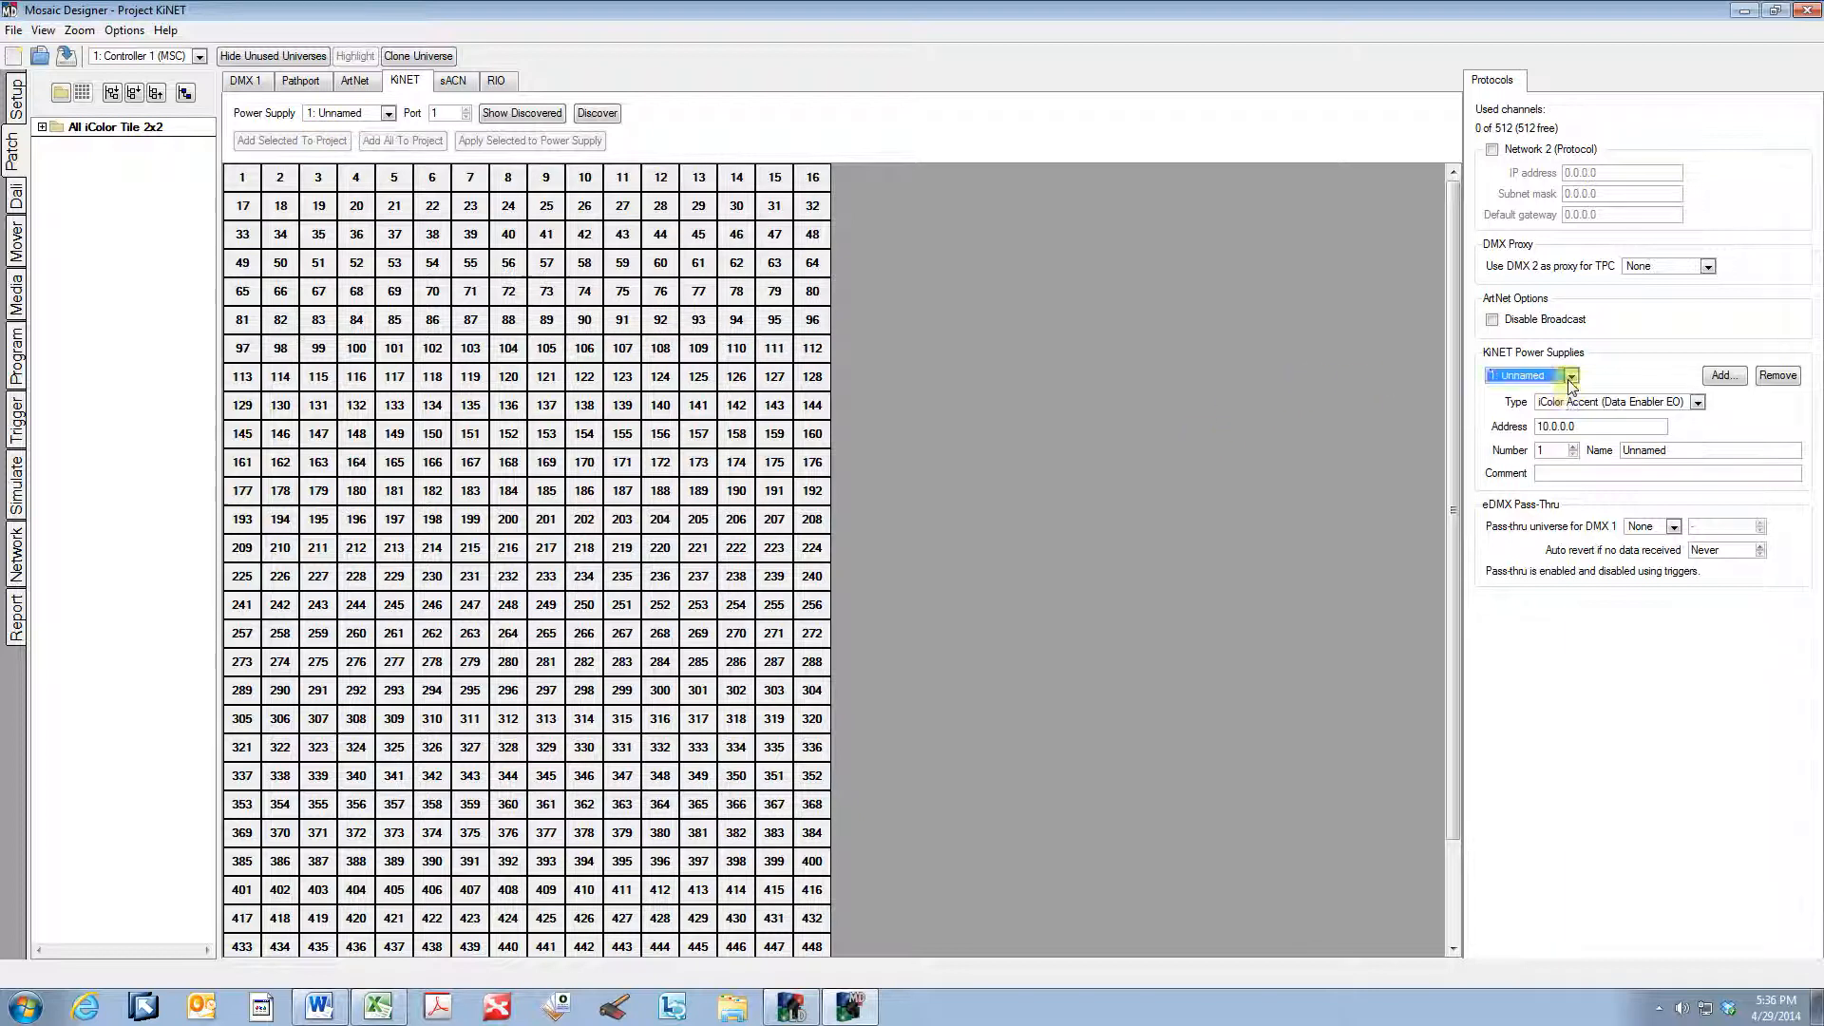
click(1571, 375)
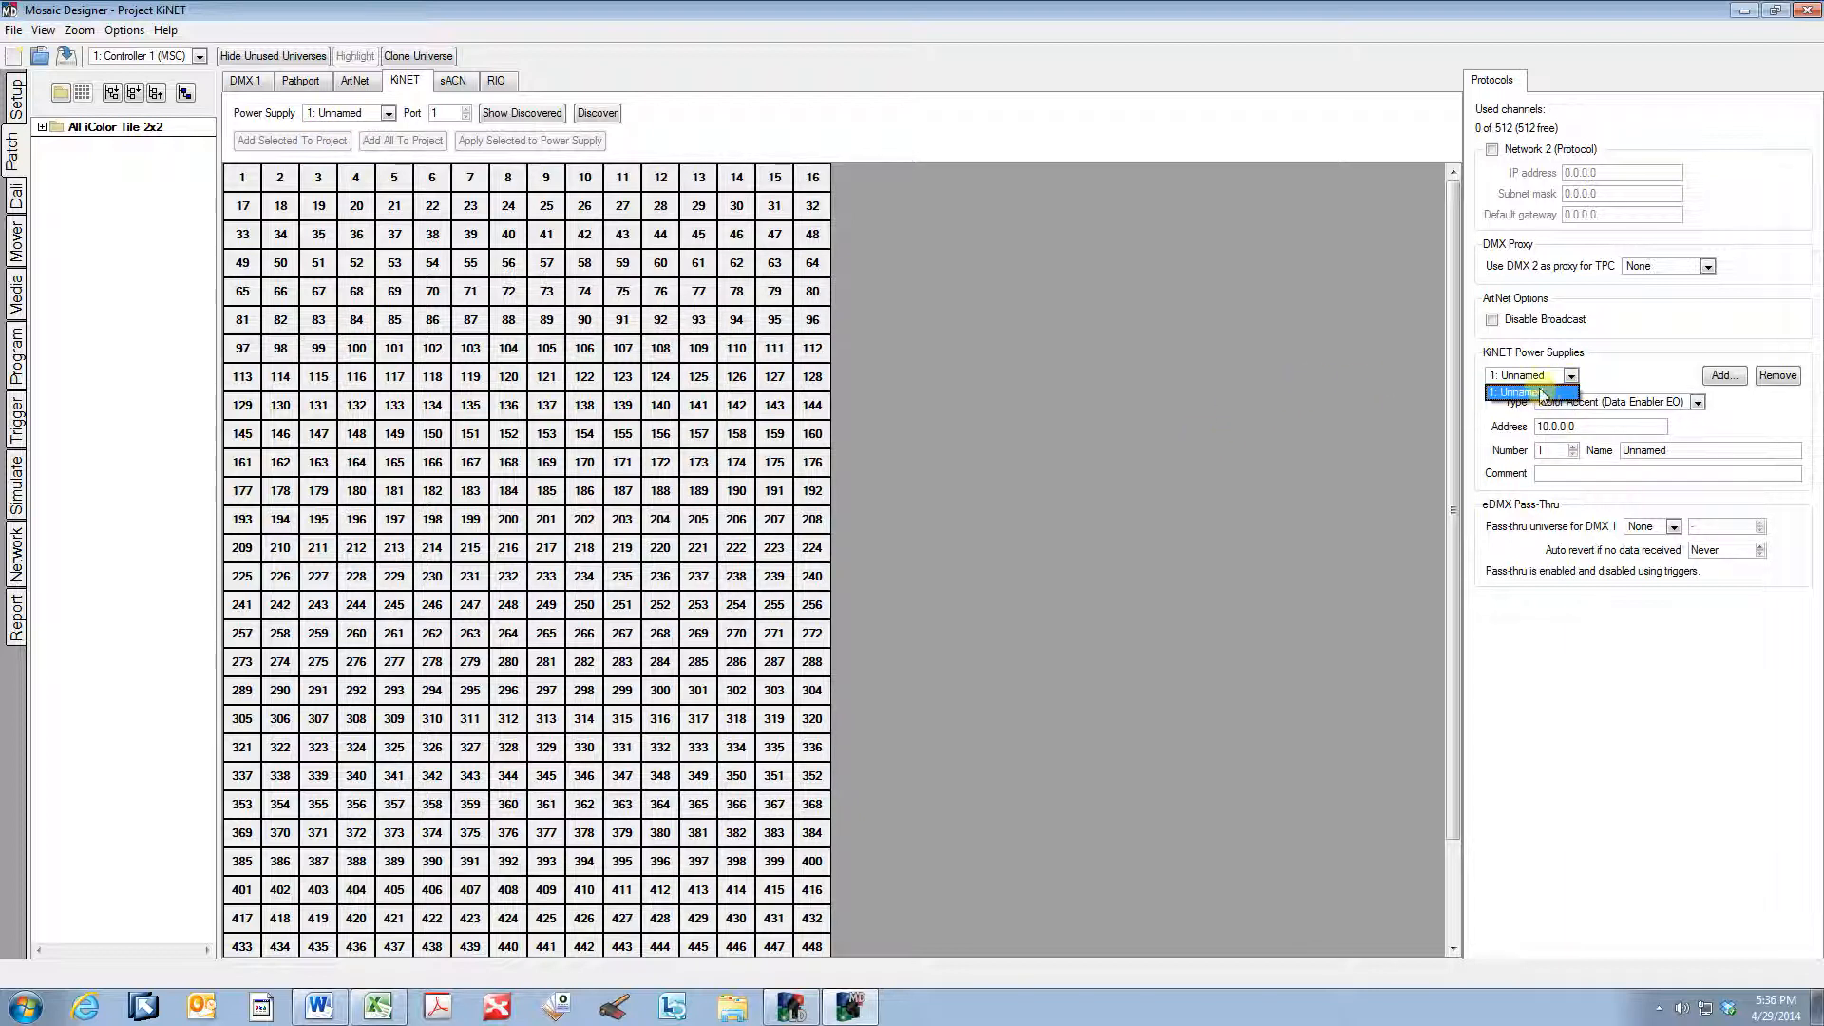
click(1549, 393)
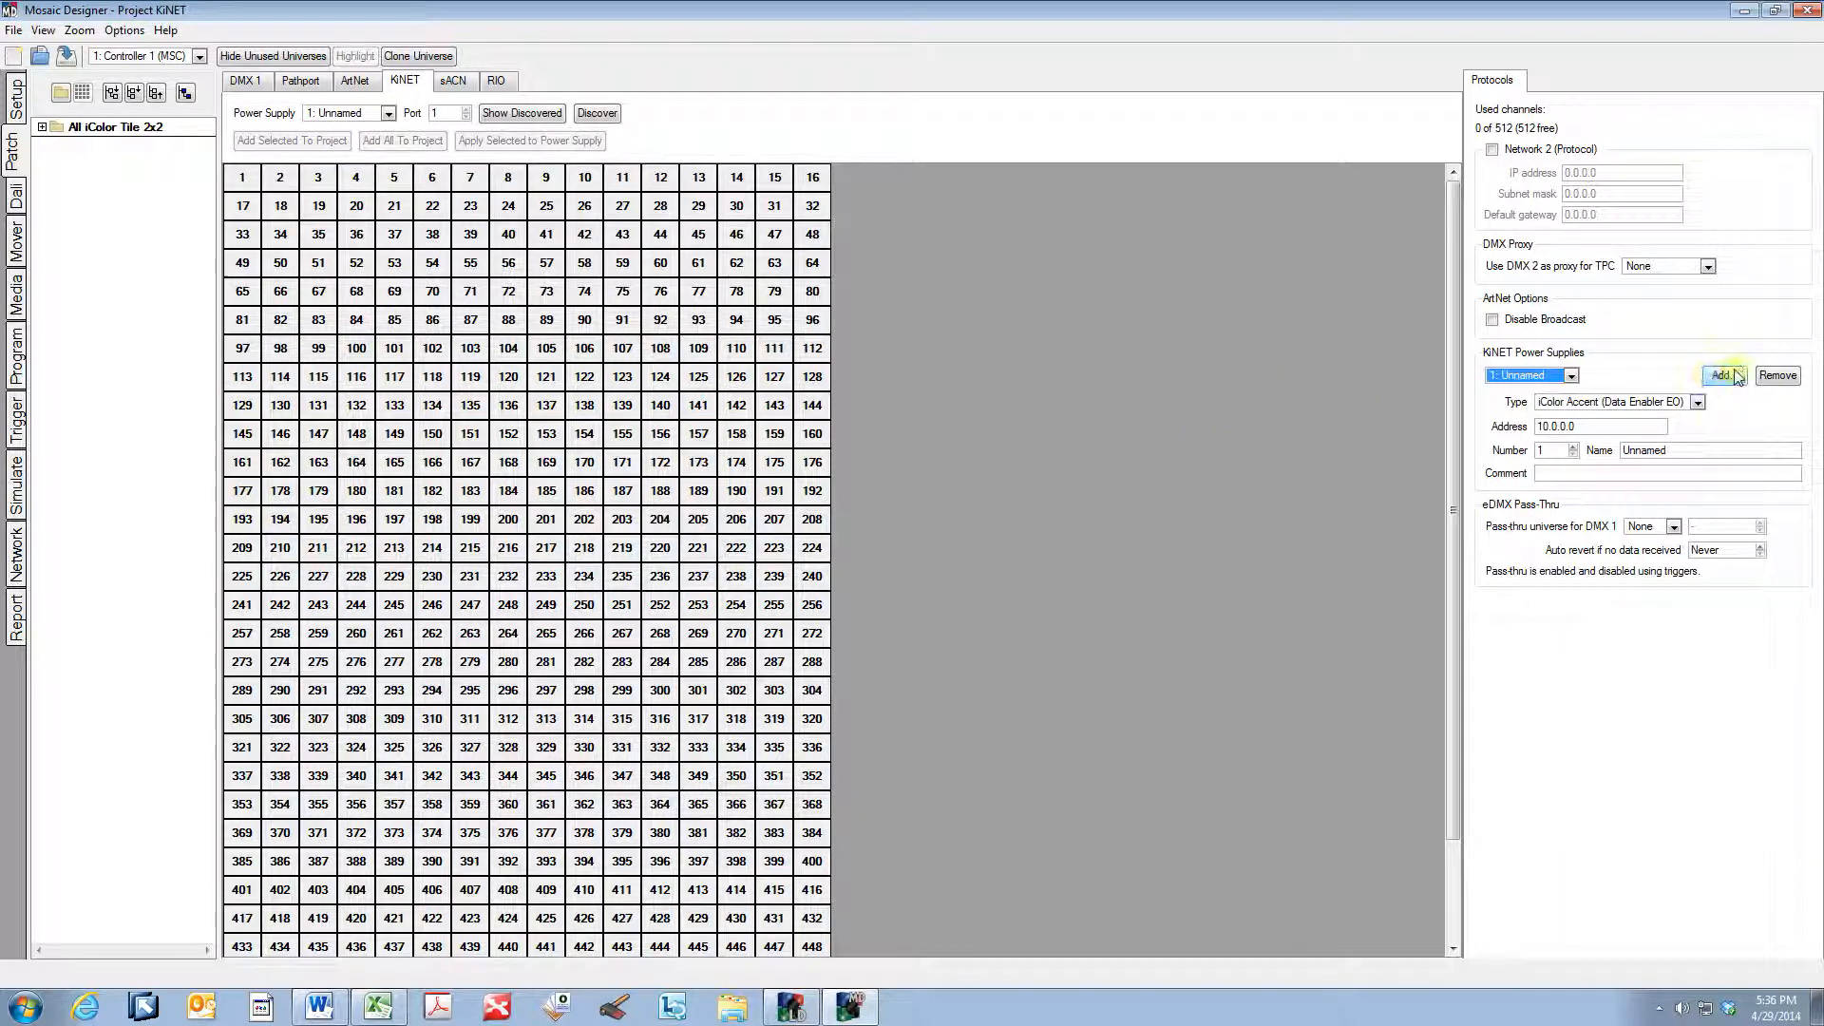
click(1725, 375)
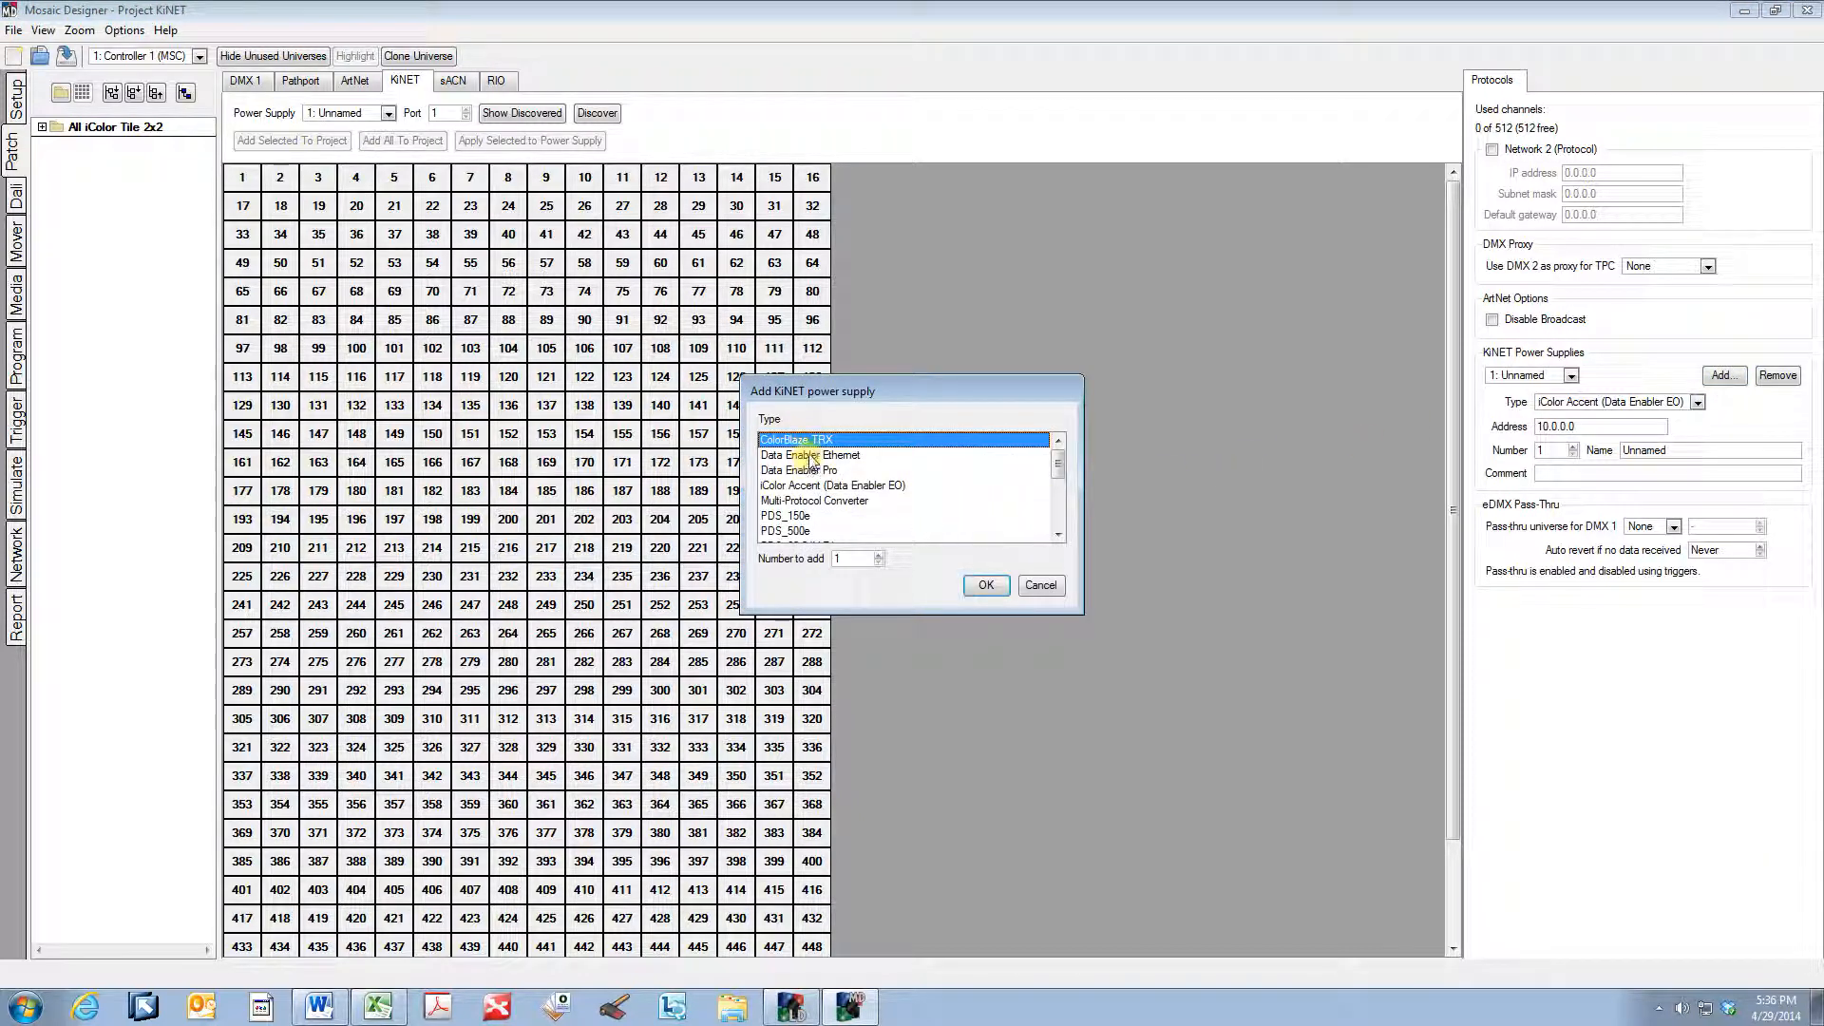
click(983, 586)
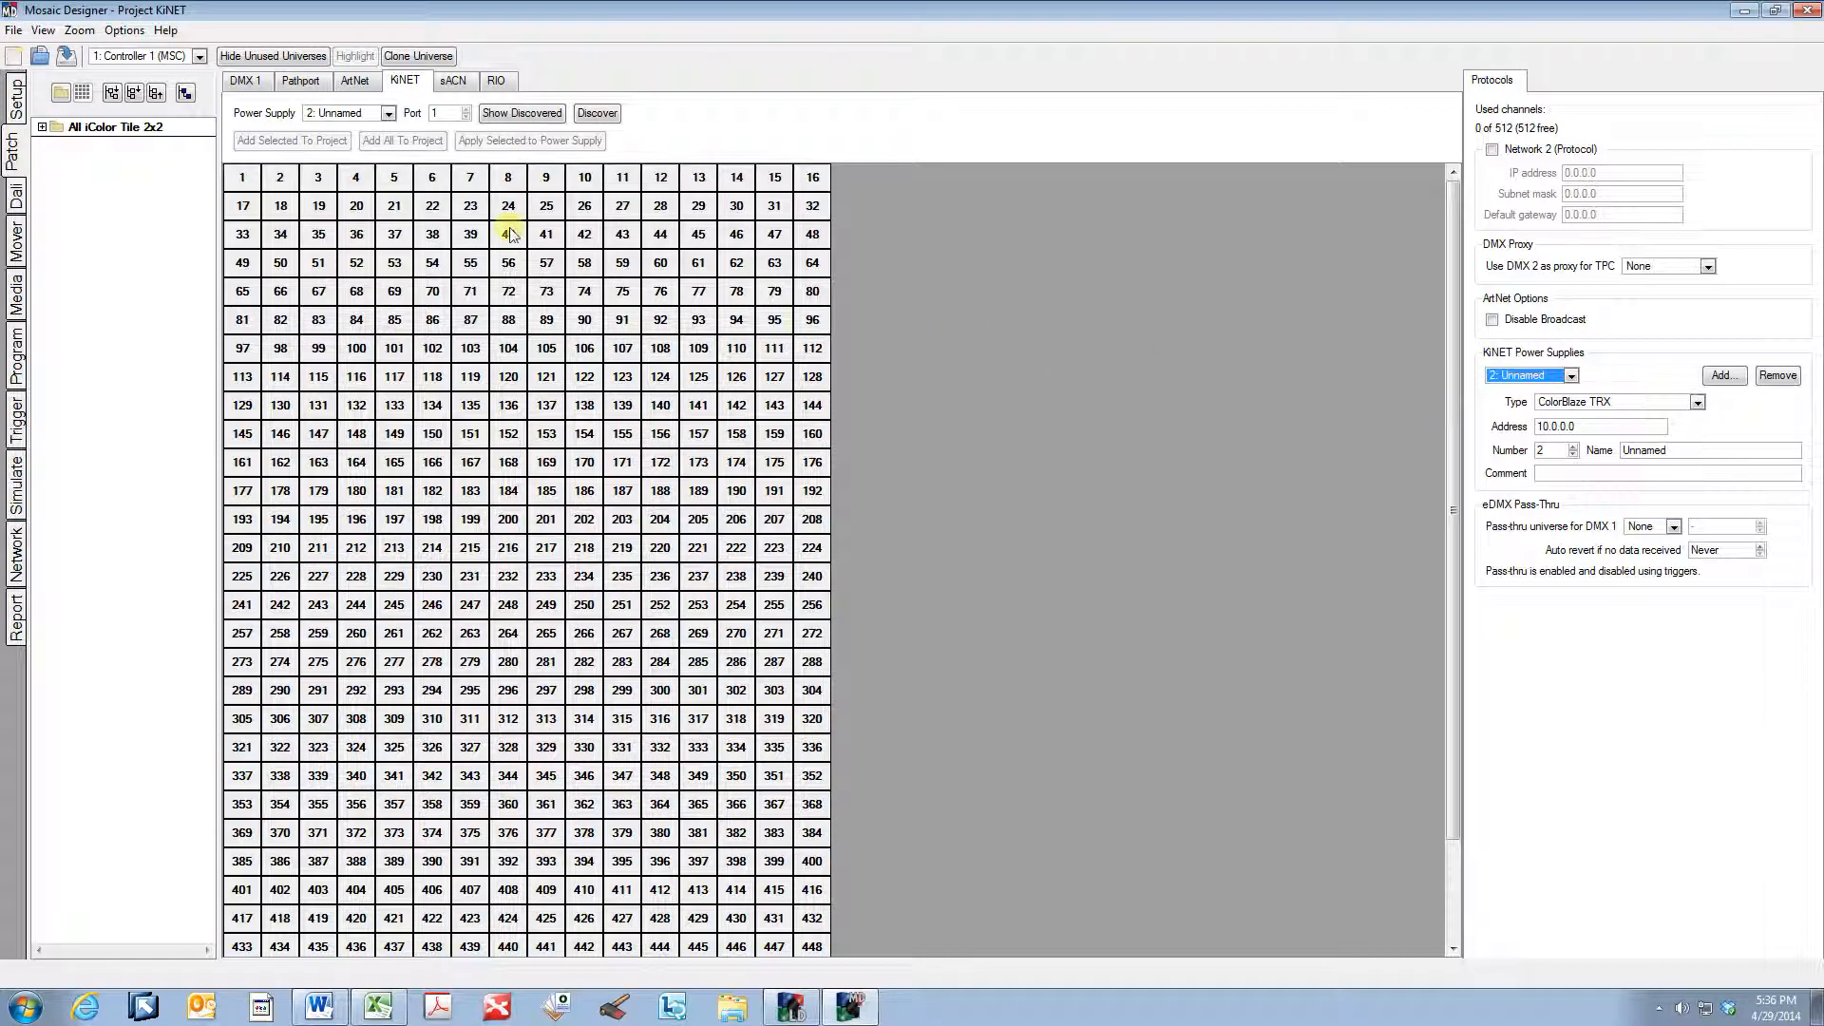
Step: Rename the ColorBlaze TRX power supply as BOB
click(383, 114)
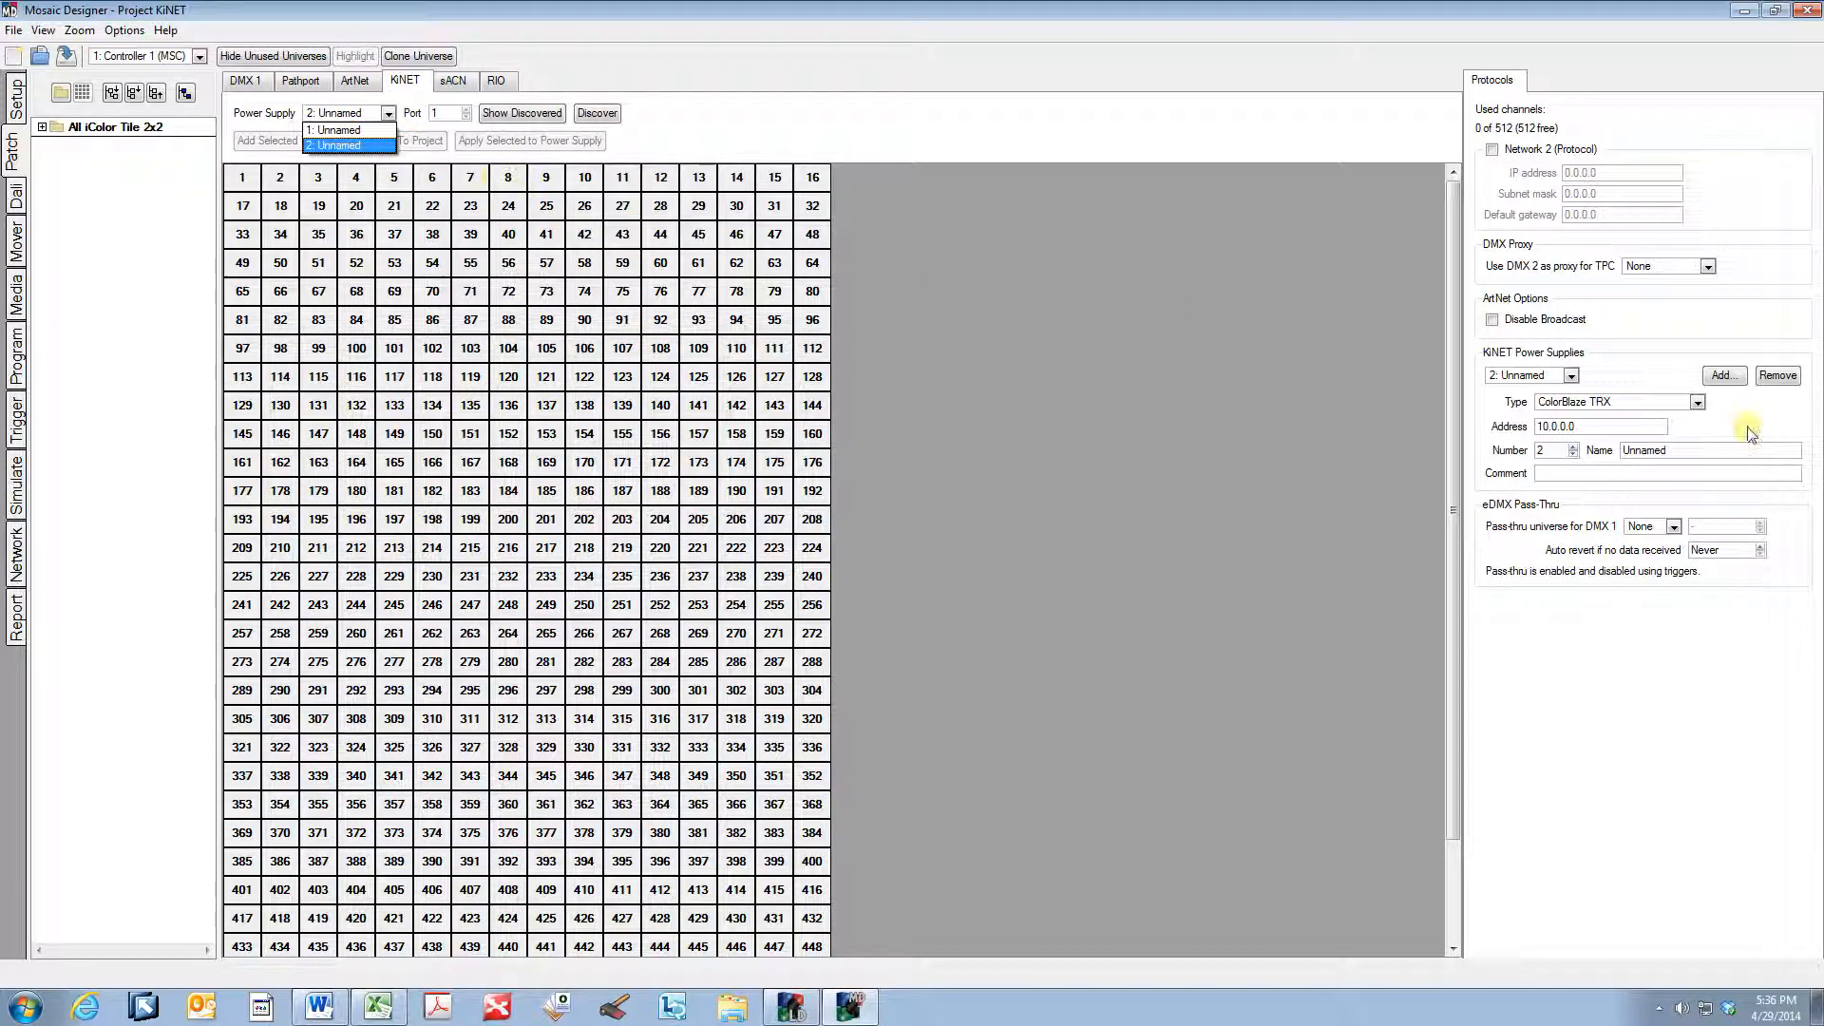
click(1694, 450)
drag(1694, 451, 1608, 447)
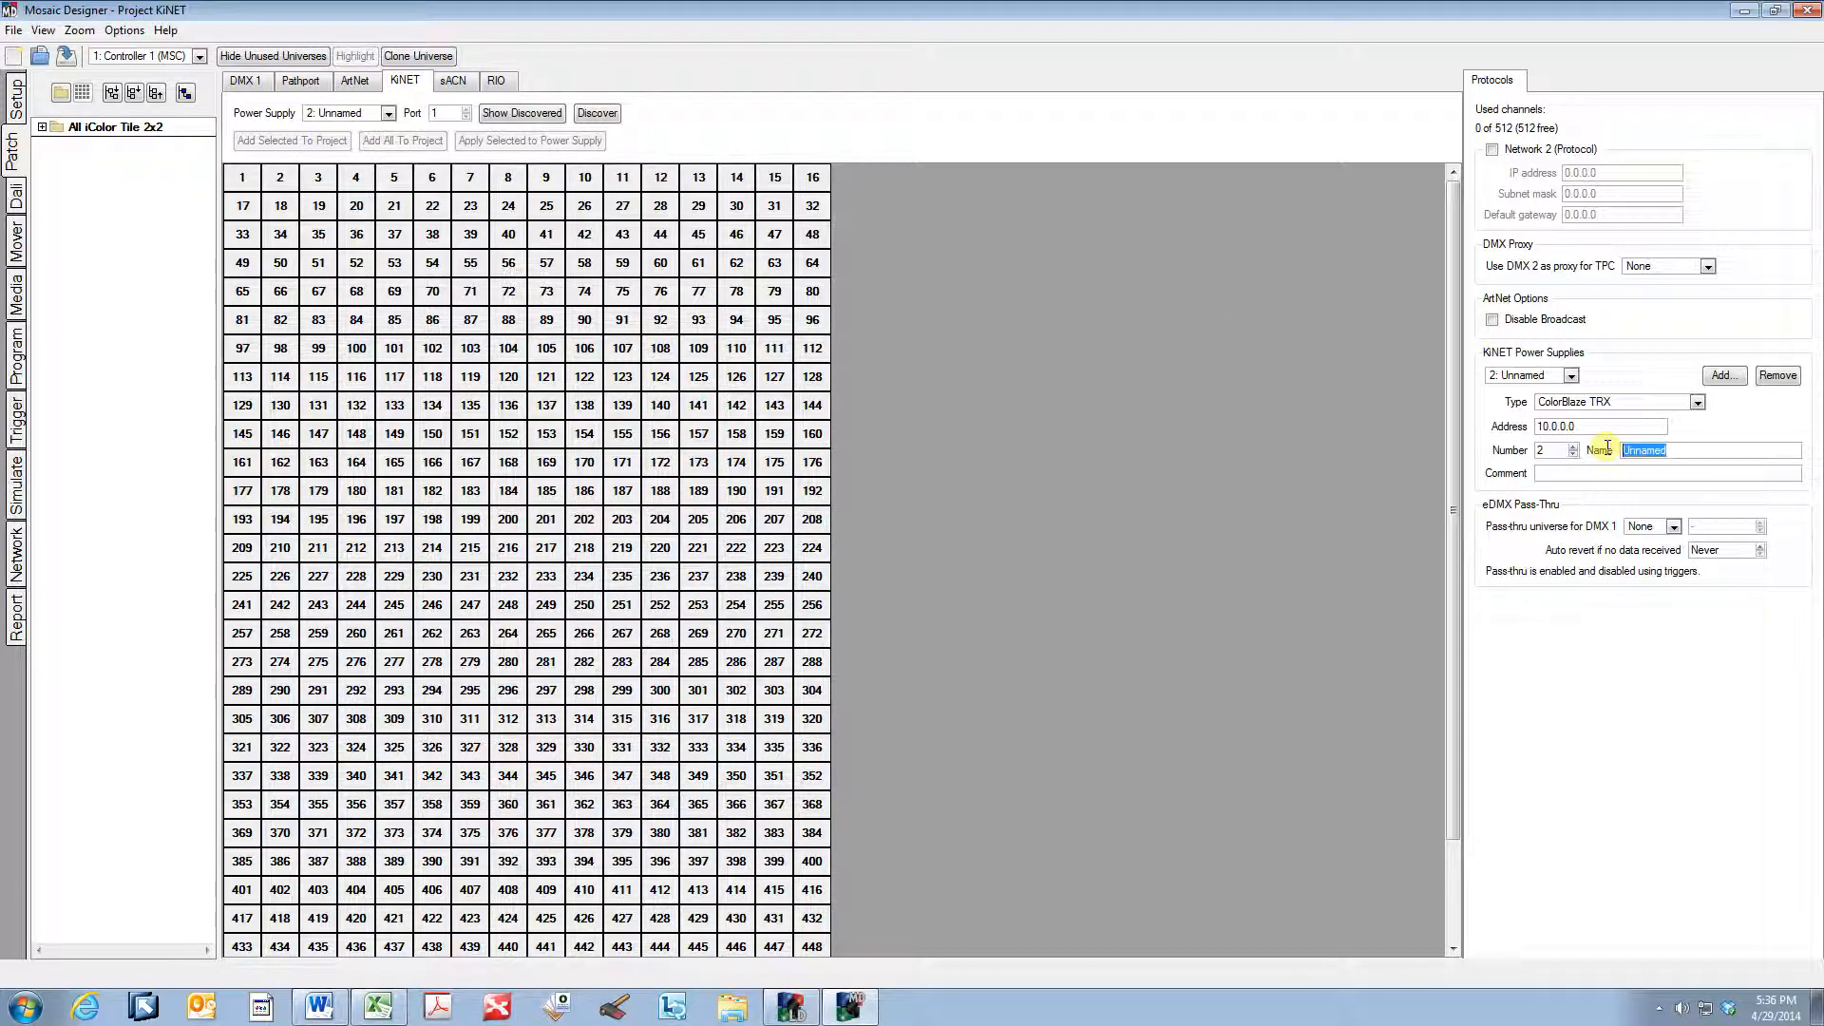
text(BOB)
Step: Rename the iColor Accent (Data Enabler EO) power supply as Harry
click(1572, 376)
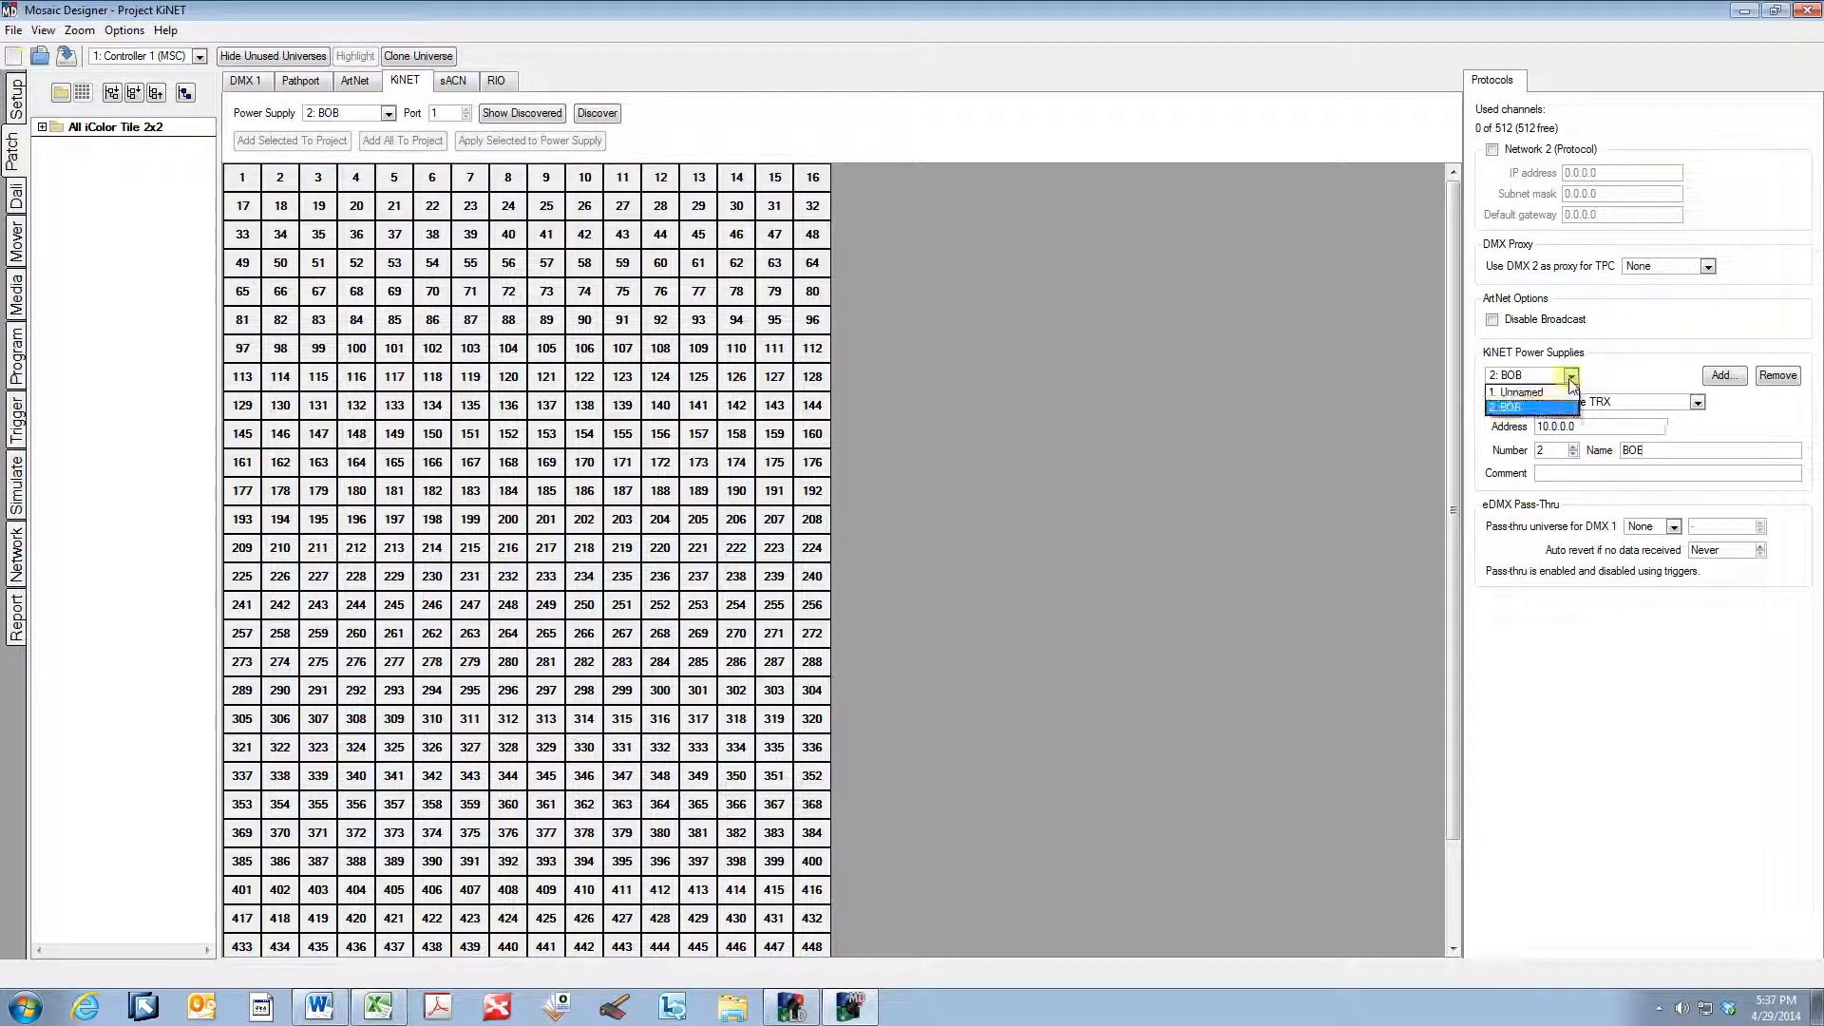
click(1559, 392)
double_click(1650, 449)
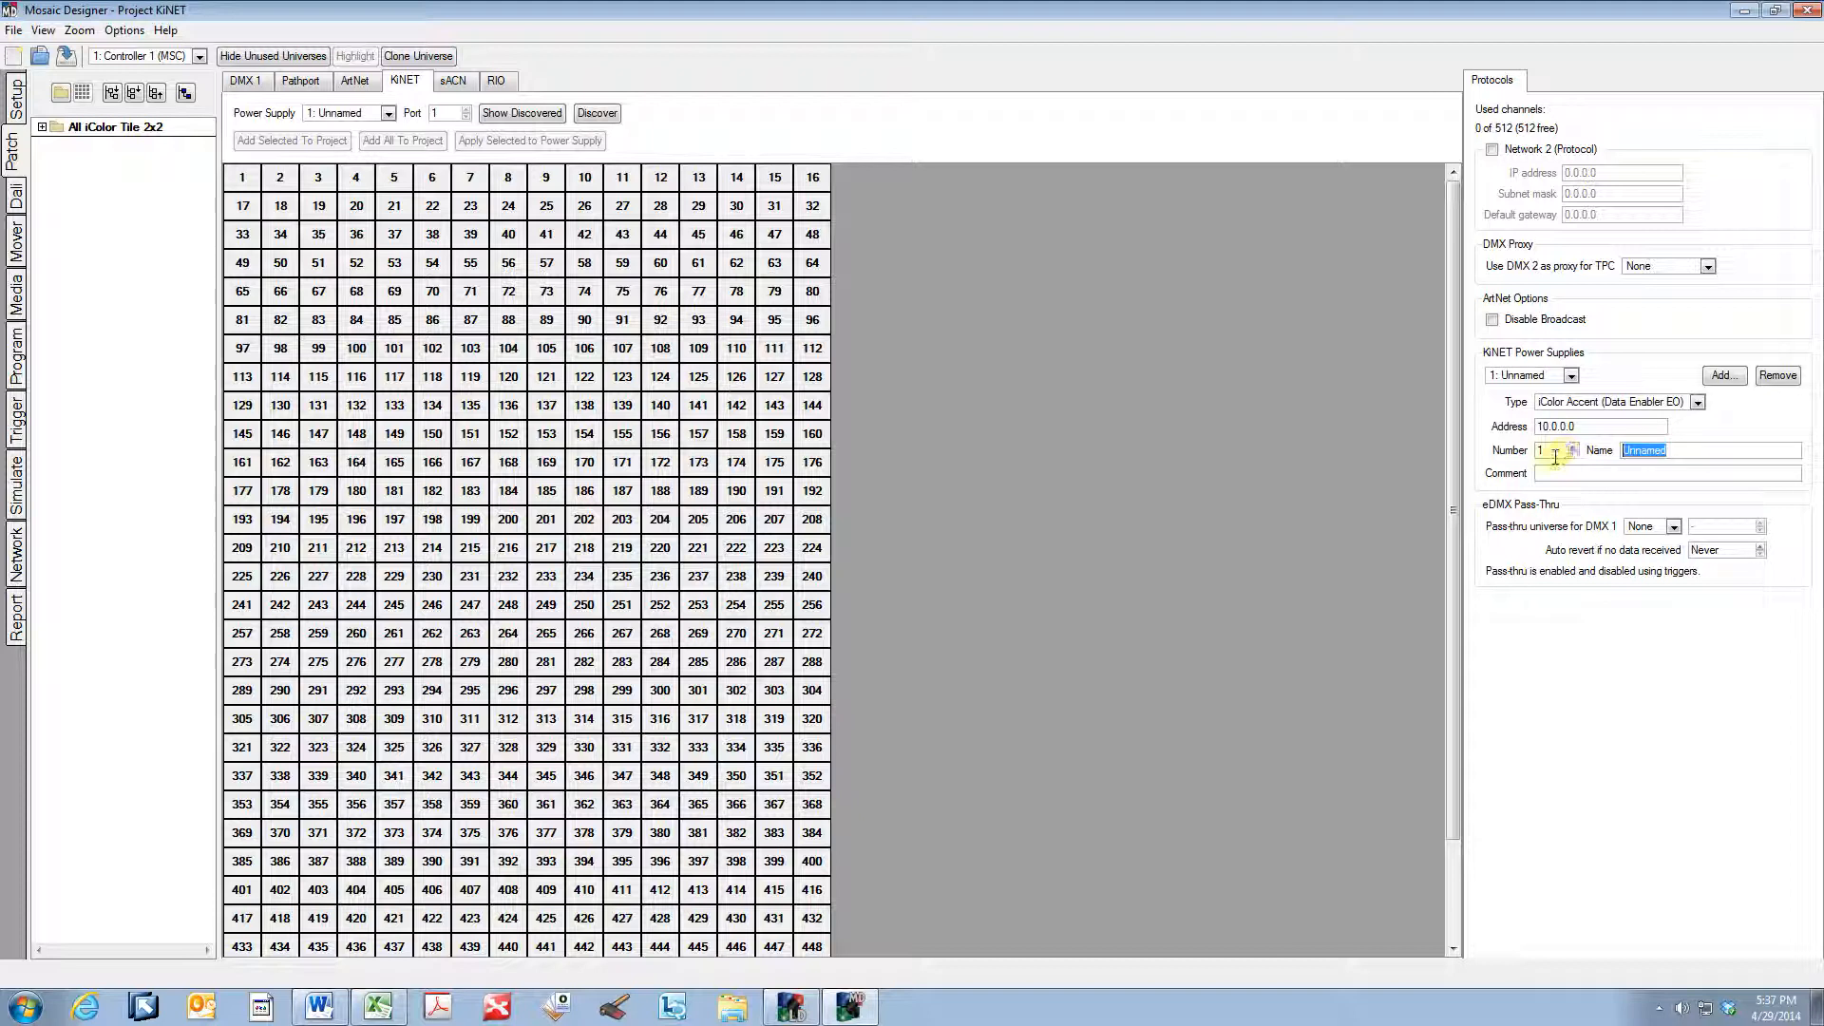
text(Harry)
Step: View the KiNET patch of power supply BOB and return to that of power supply Harry
click(387, 113)
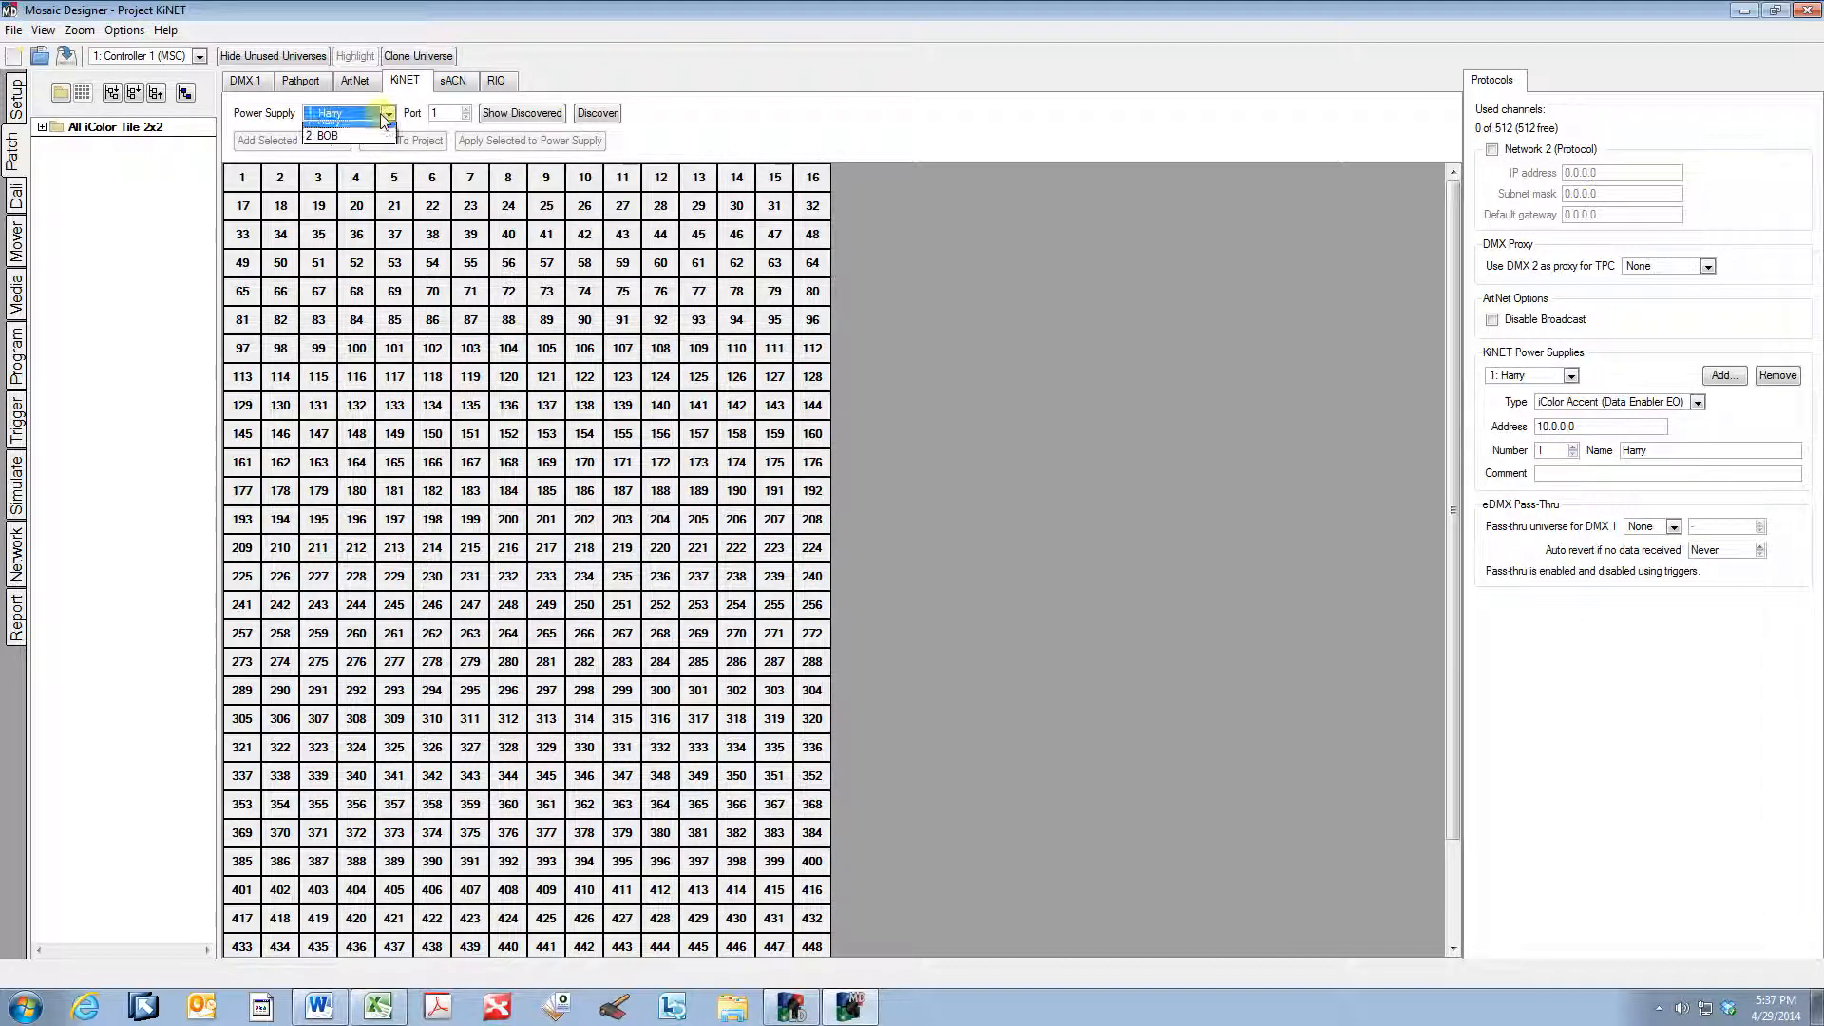
click(366, 138)
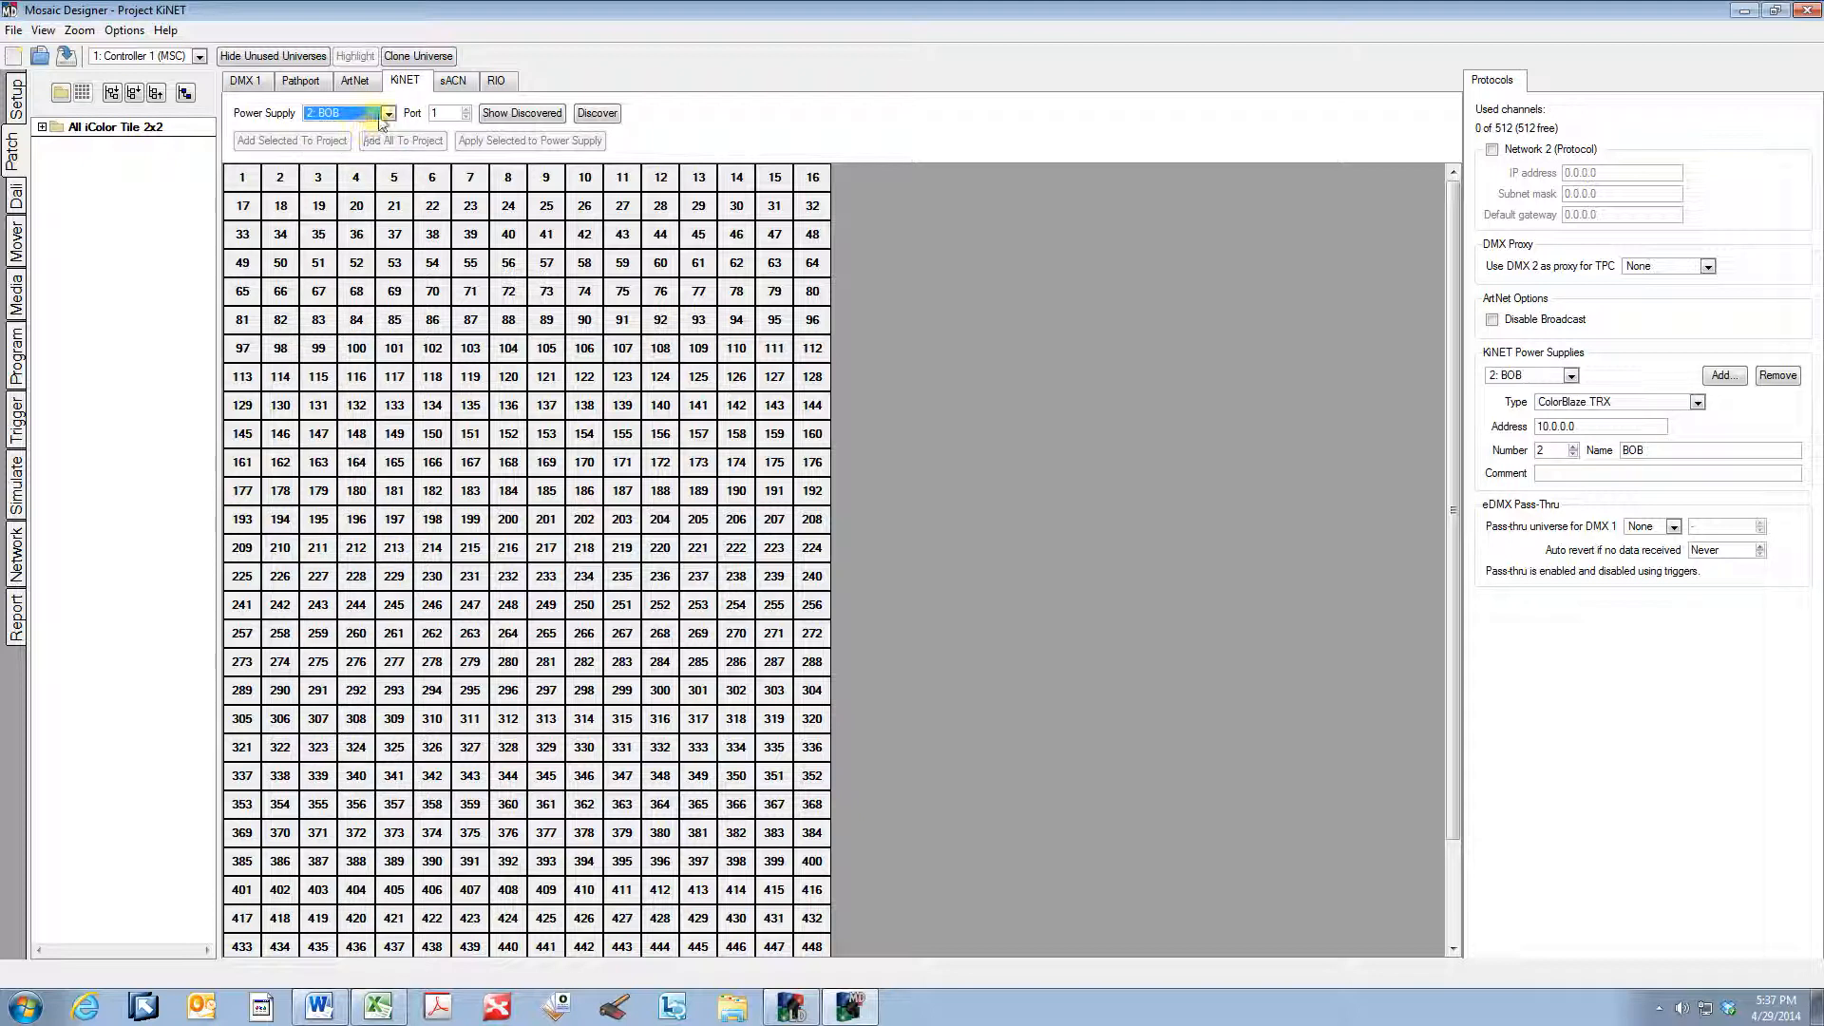
click(387, 113)
click(361, 126)
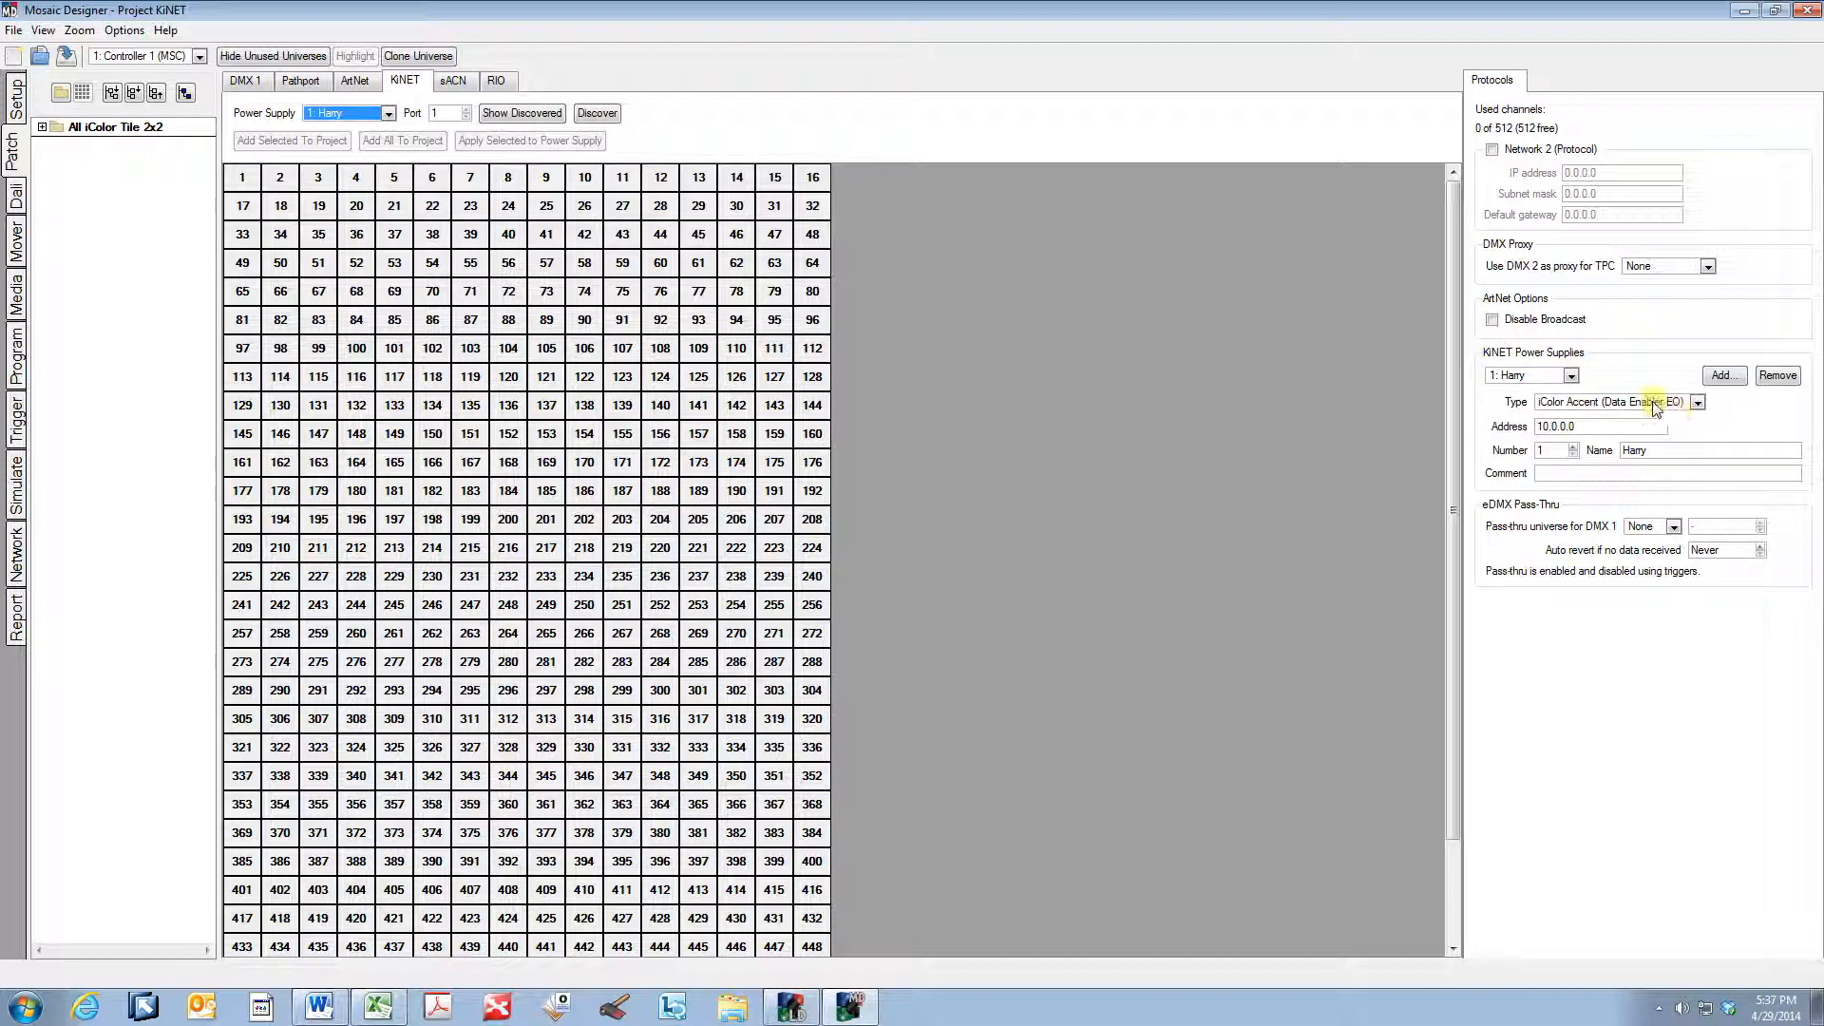
Step: Remove both manually added KiNET power supplies, BOB and Harry, from the project
click(1563, 376)
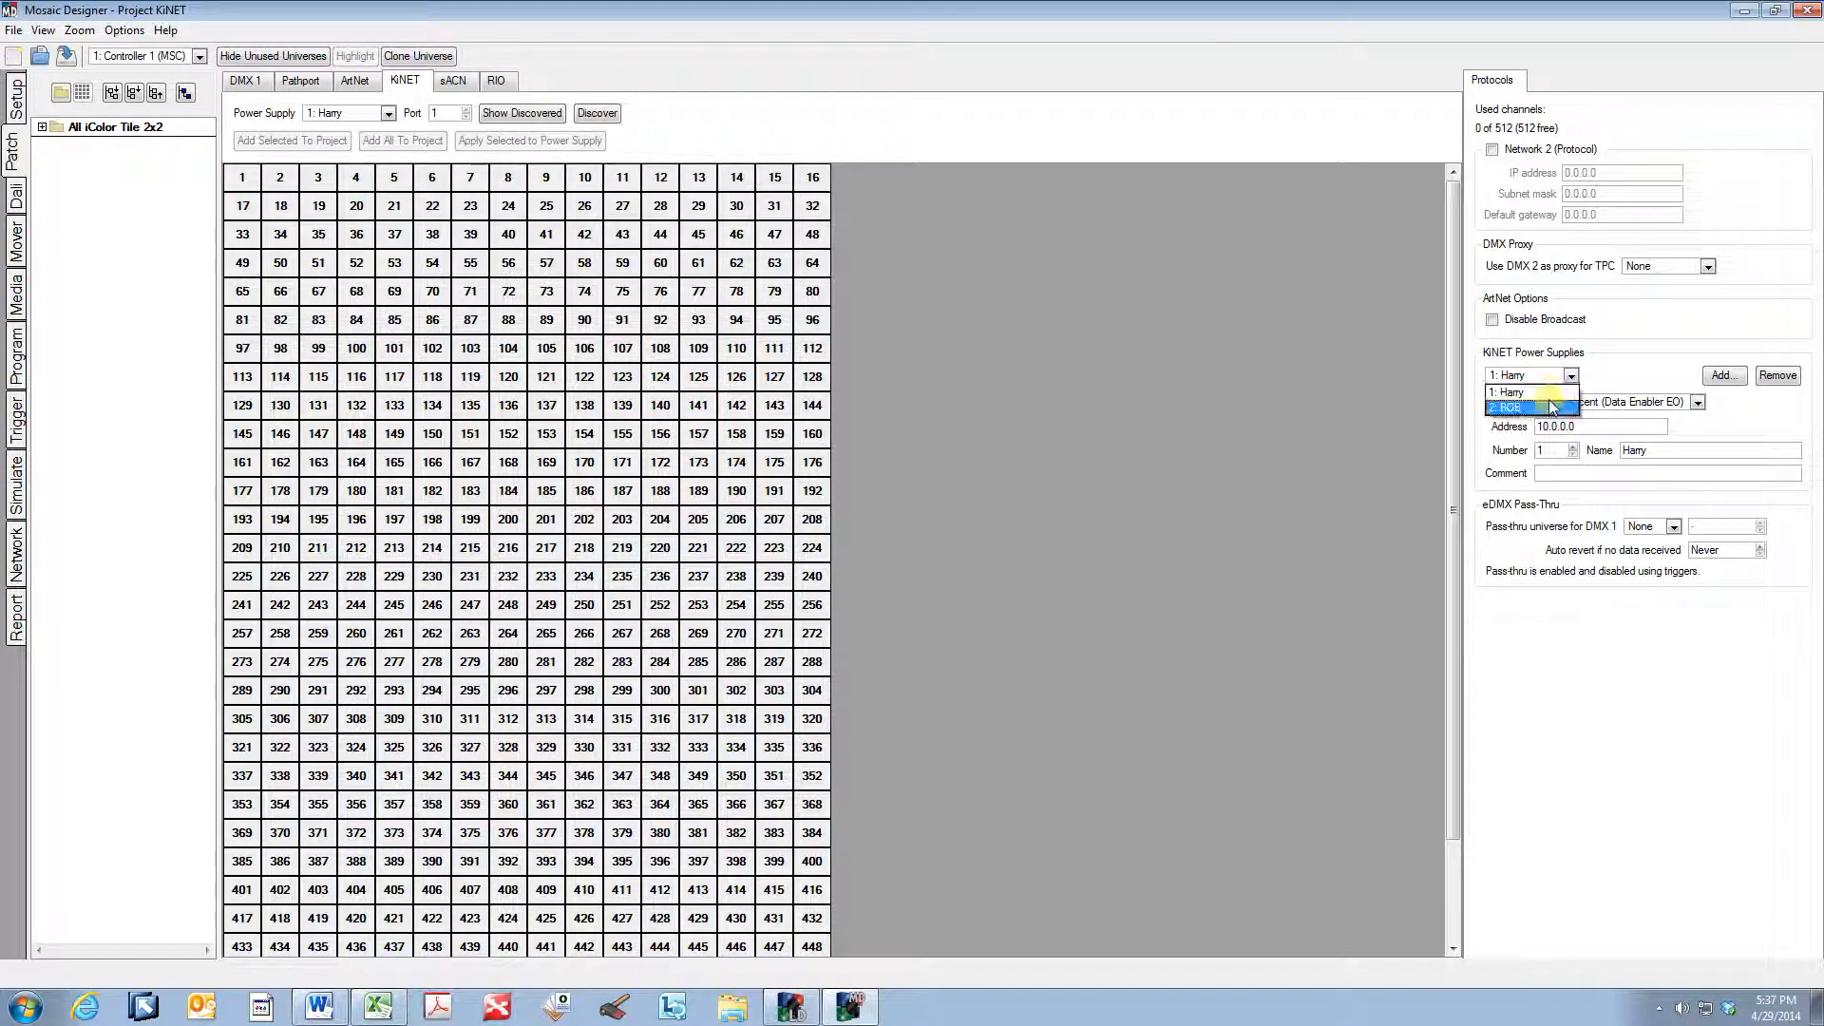
click(1535, 407)
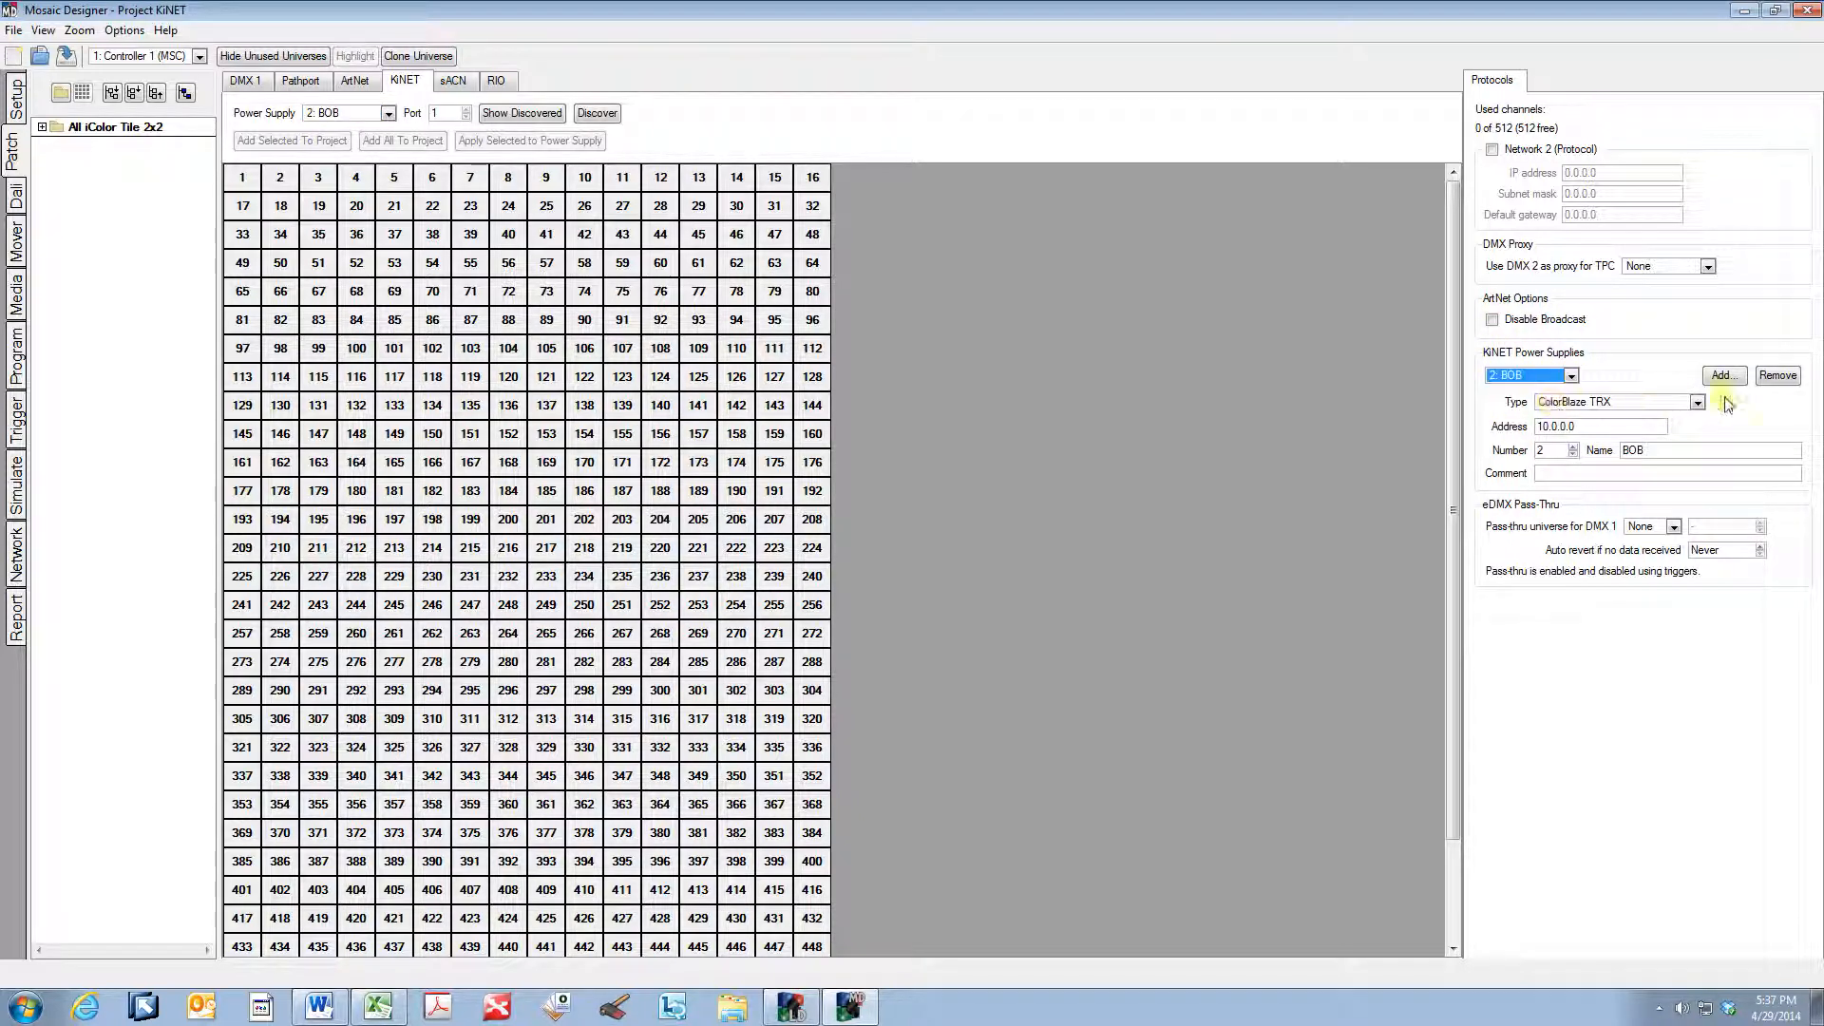
click(1777, 376)
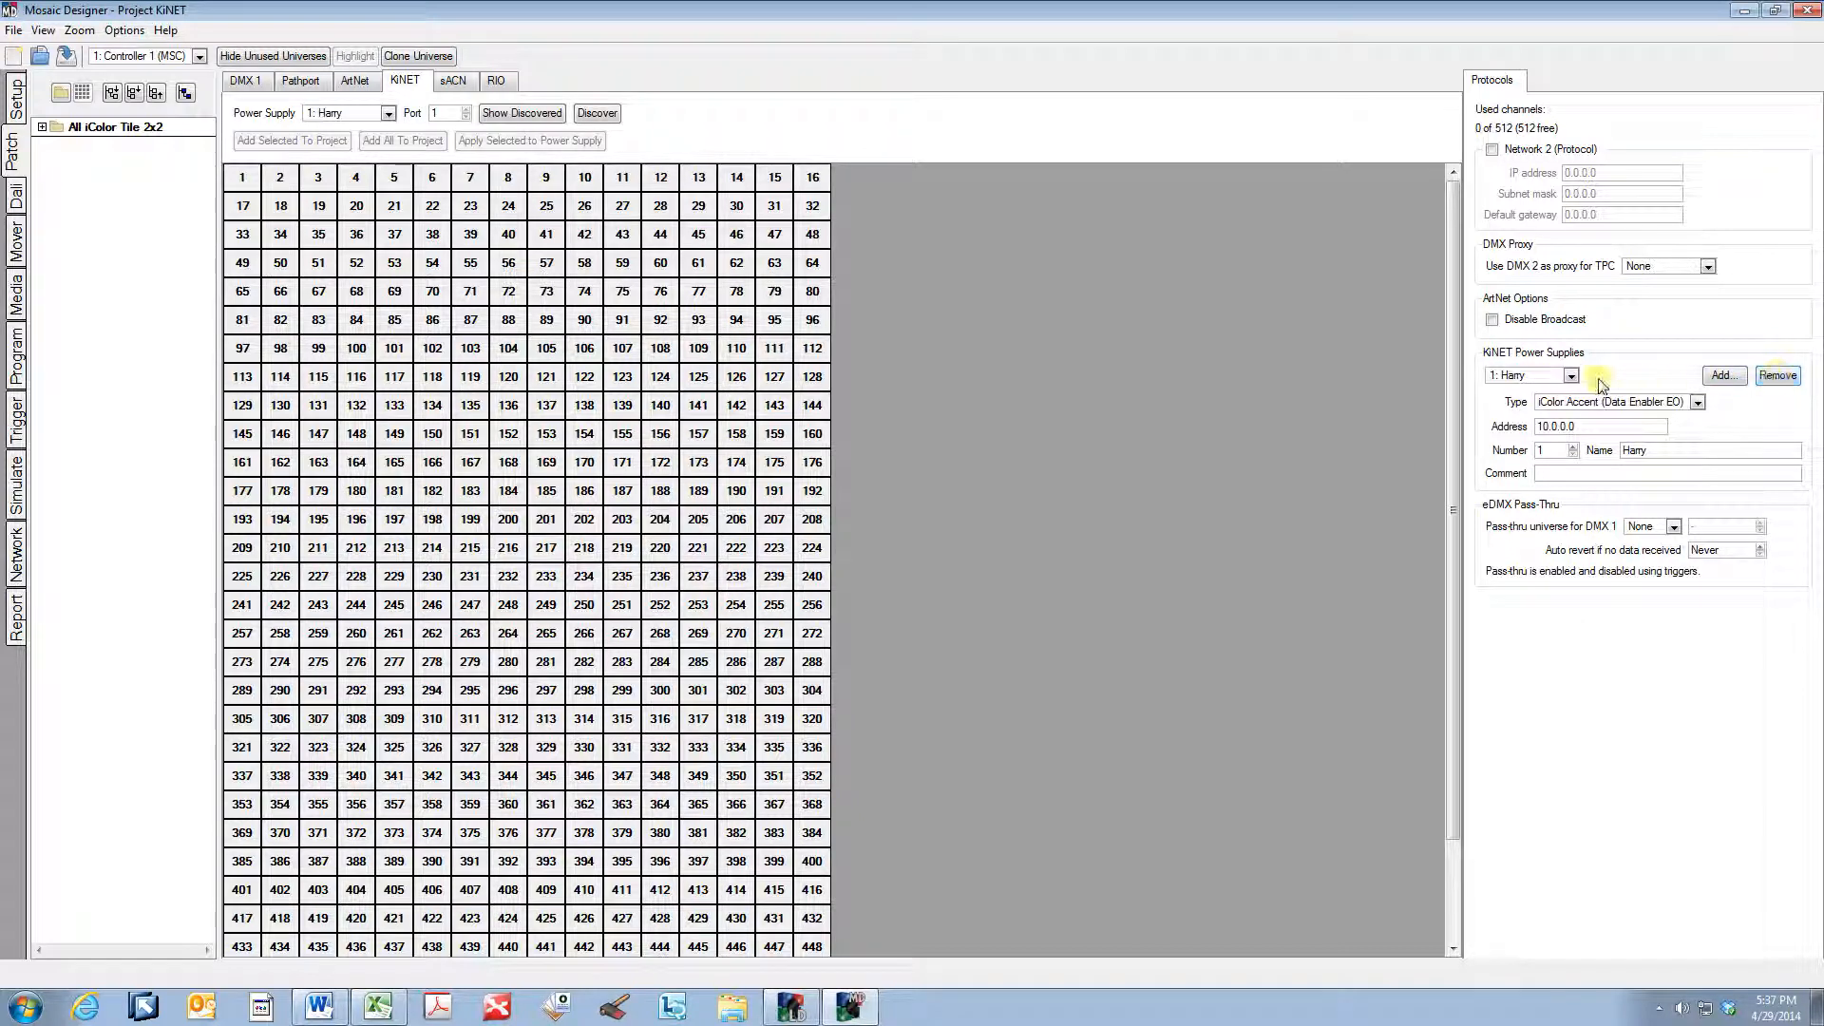
click(1571, 378)
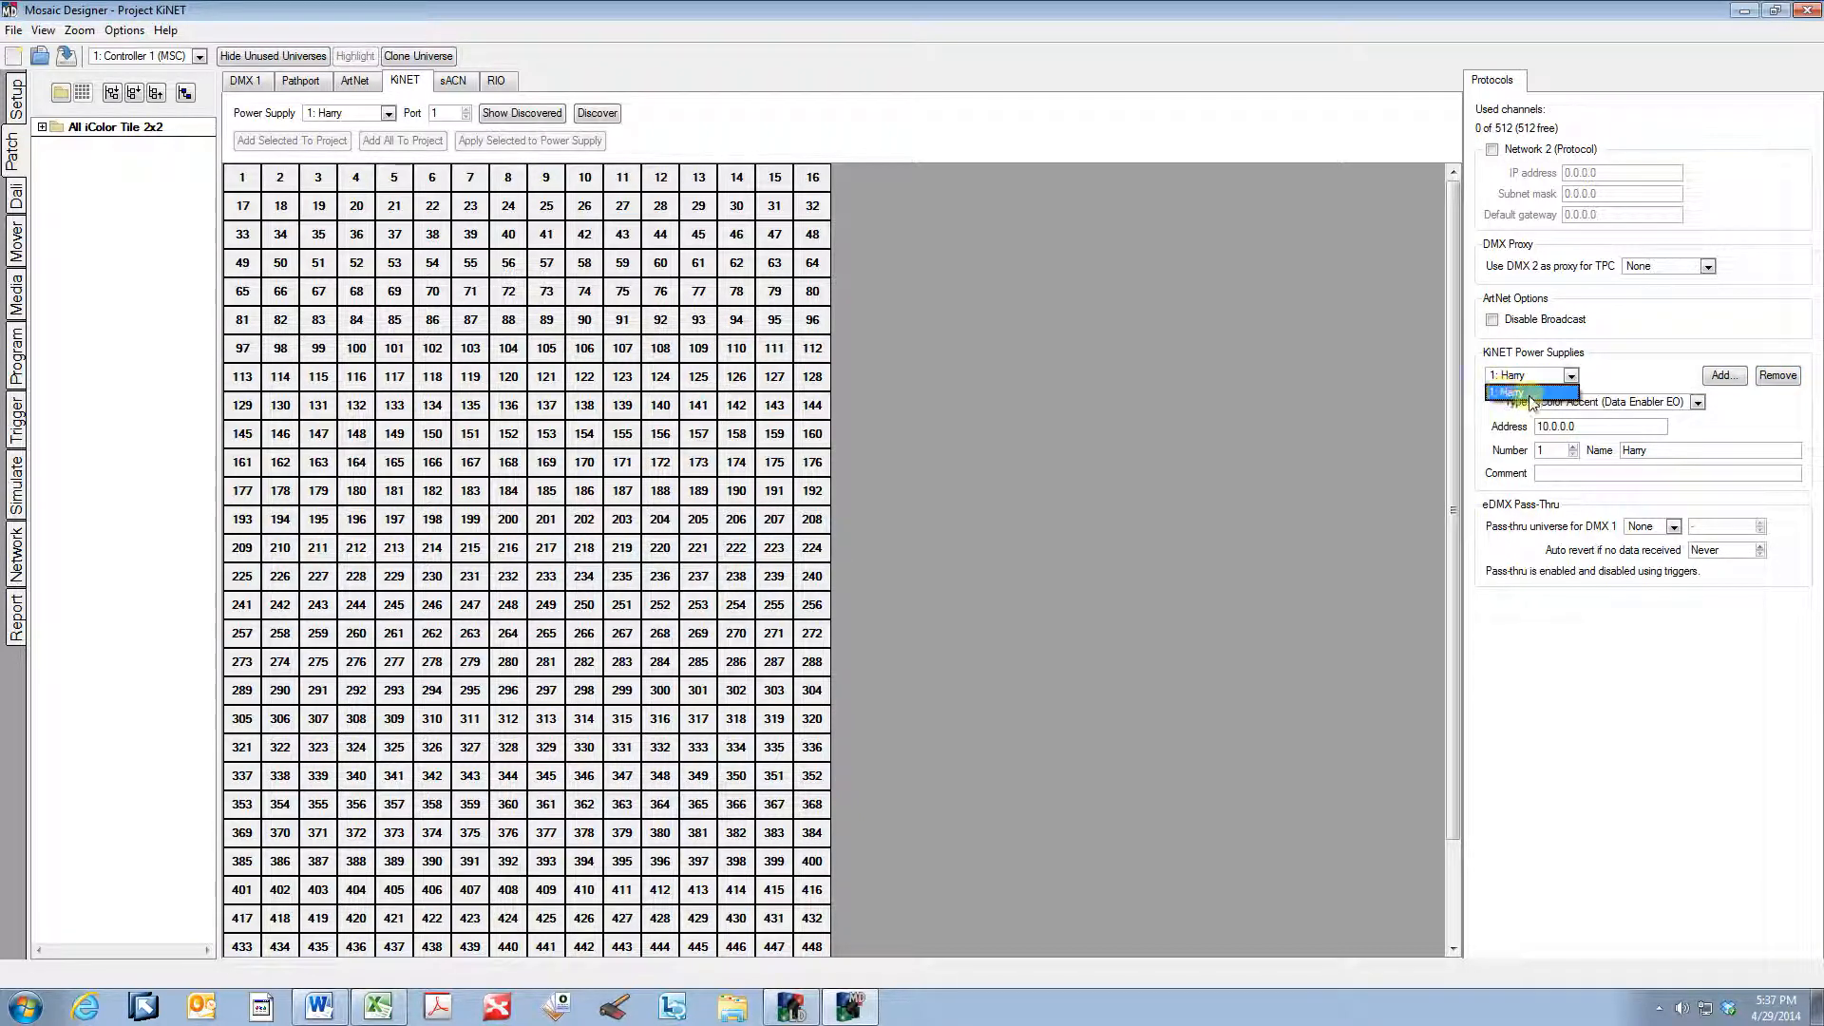
click(1778, 376)
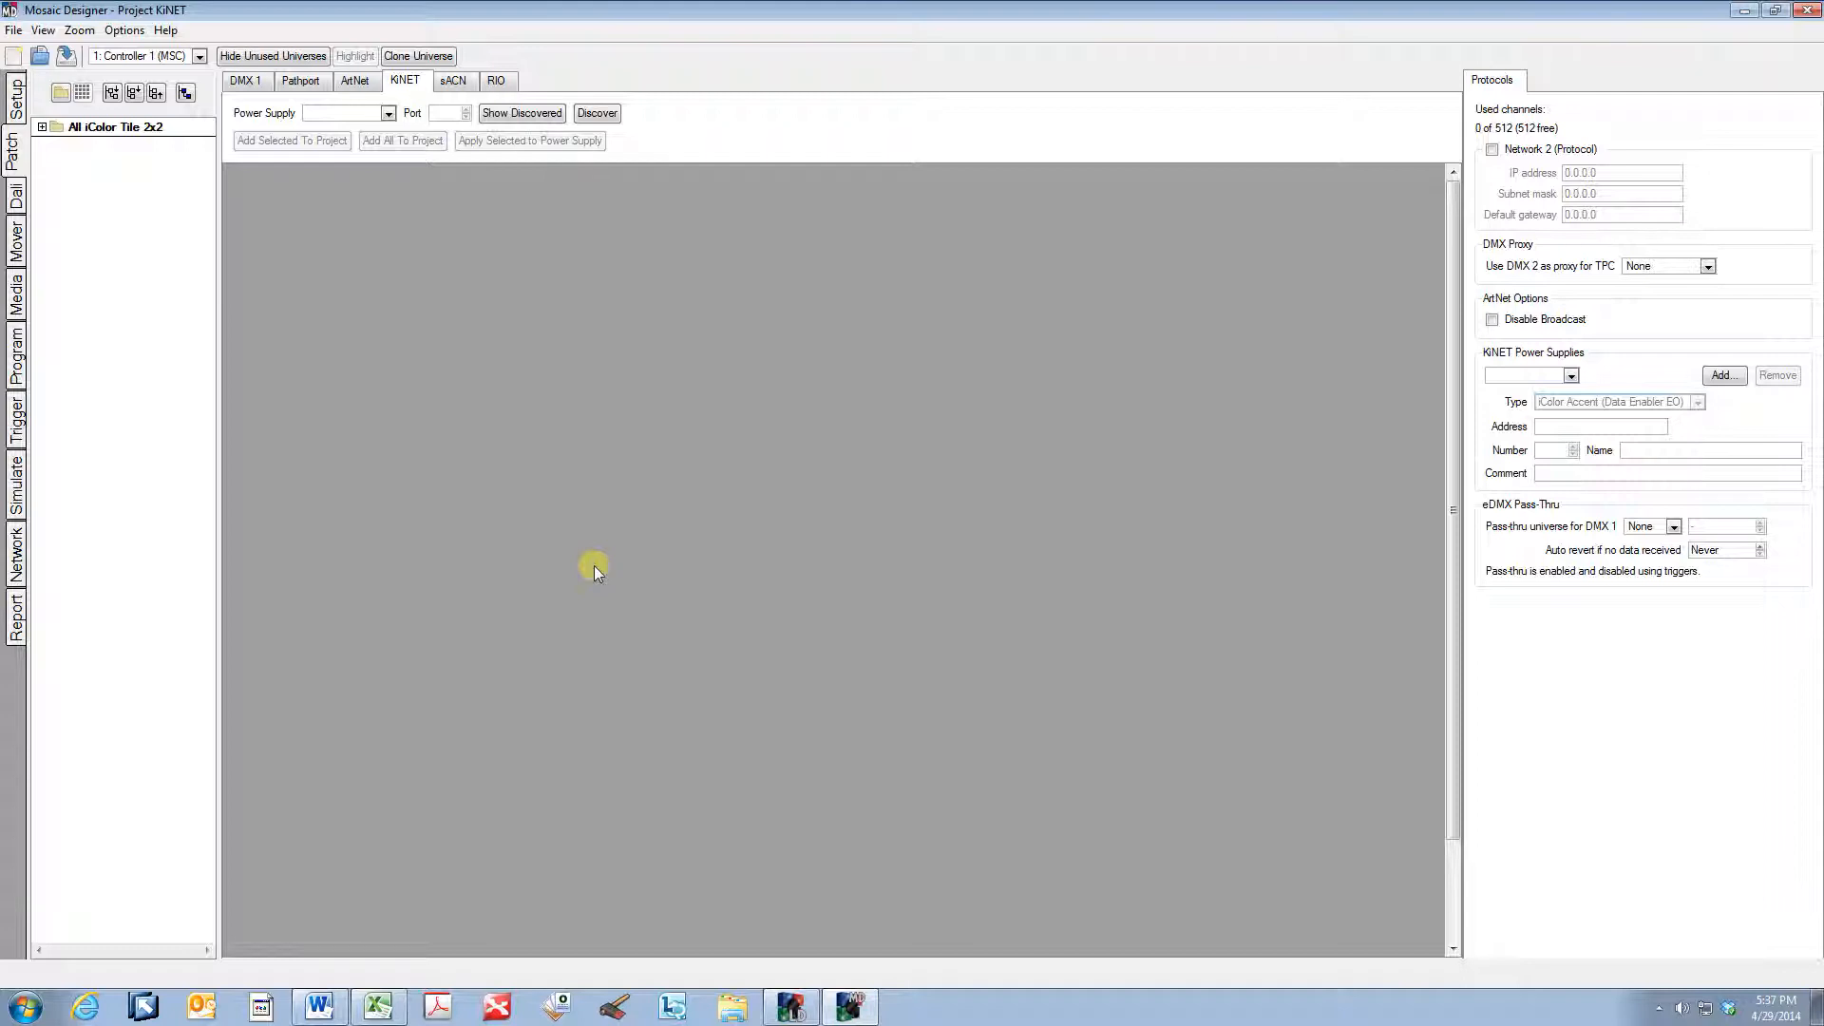
Step: Show the discovered-device table and discover KiNET devices through the 10.101.1.91 Local Area Connection 2 network interface
click(491, 114)
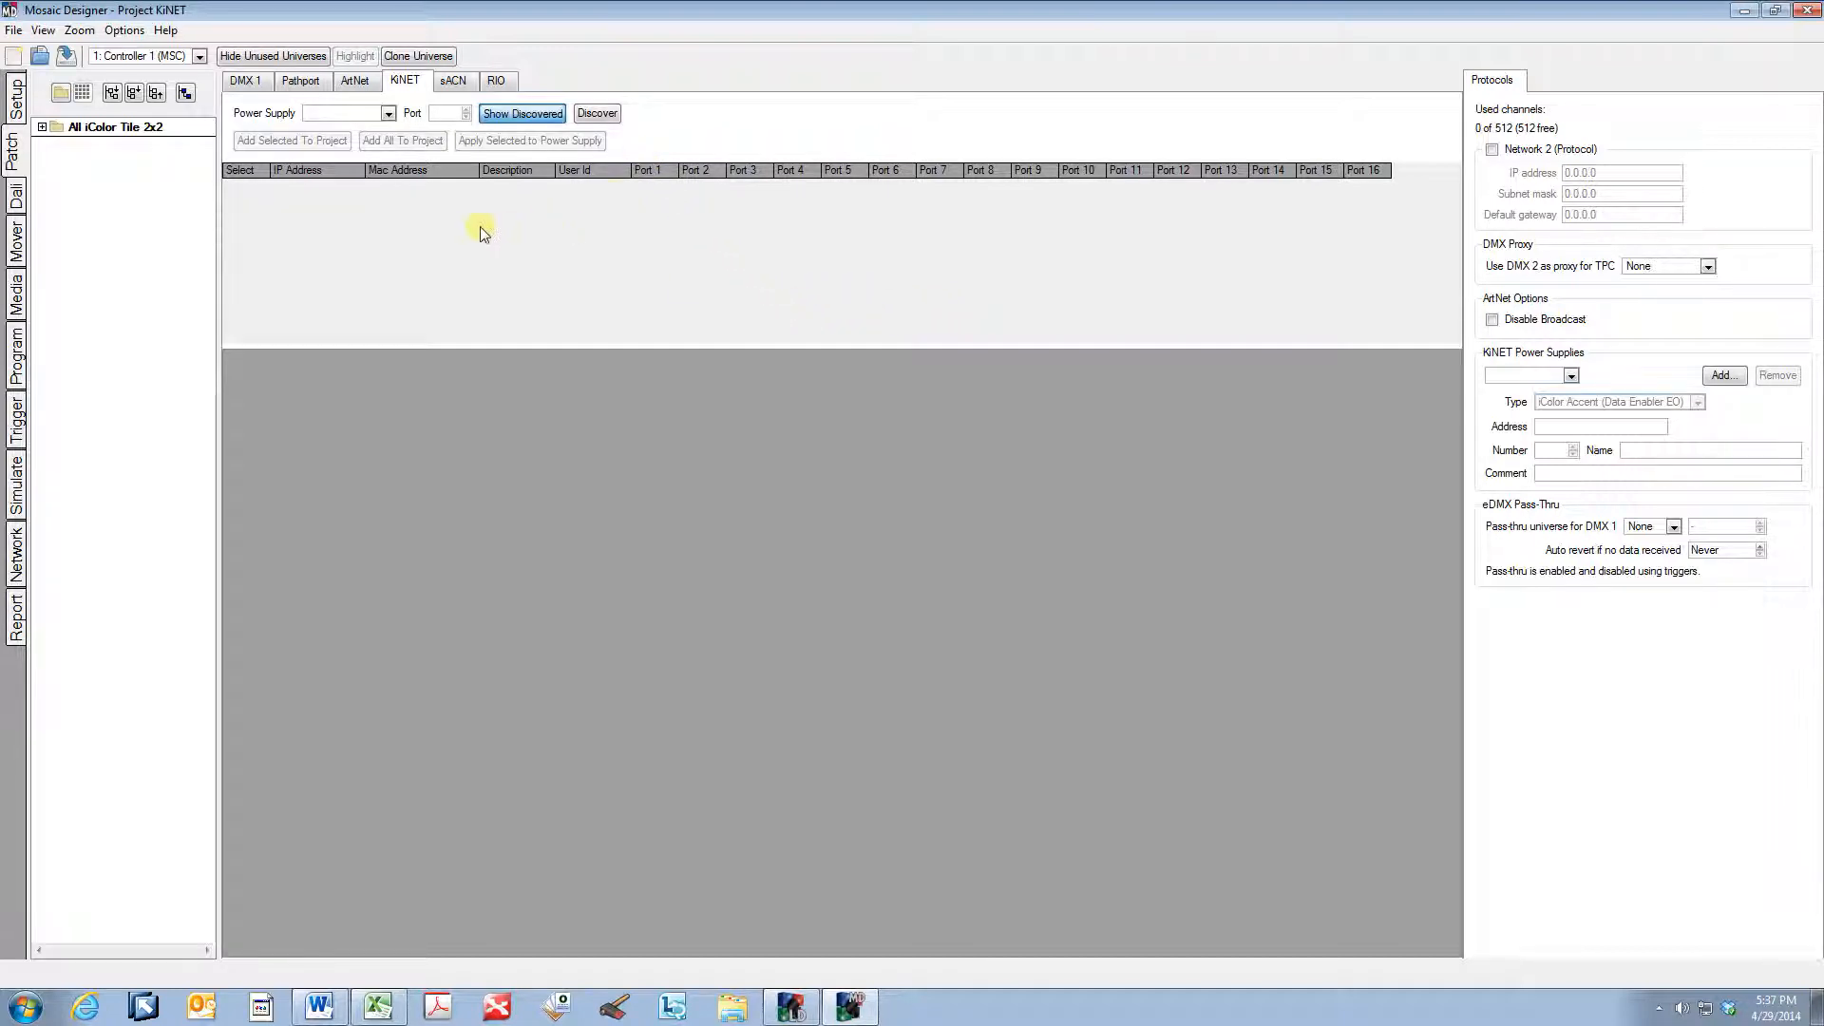
click(596, 116)
click(814, 407)
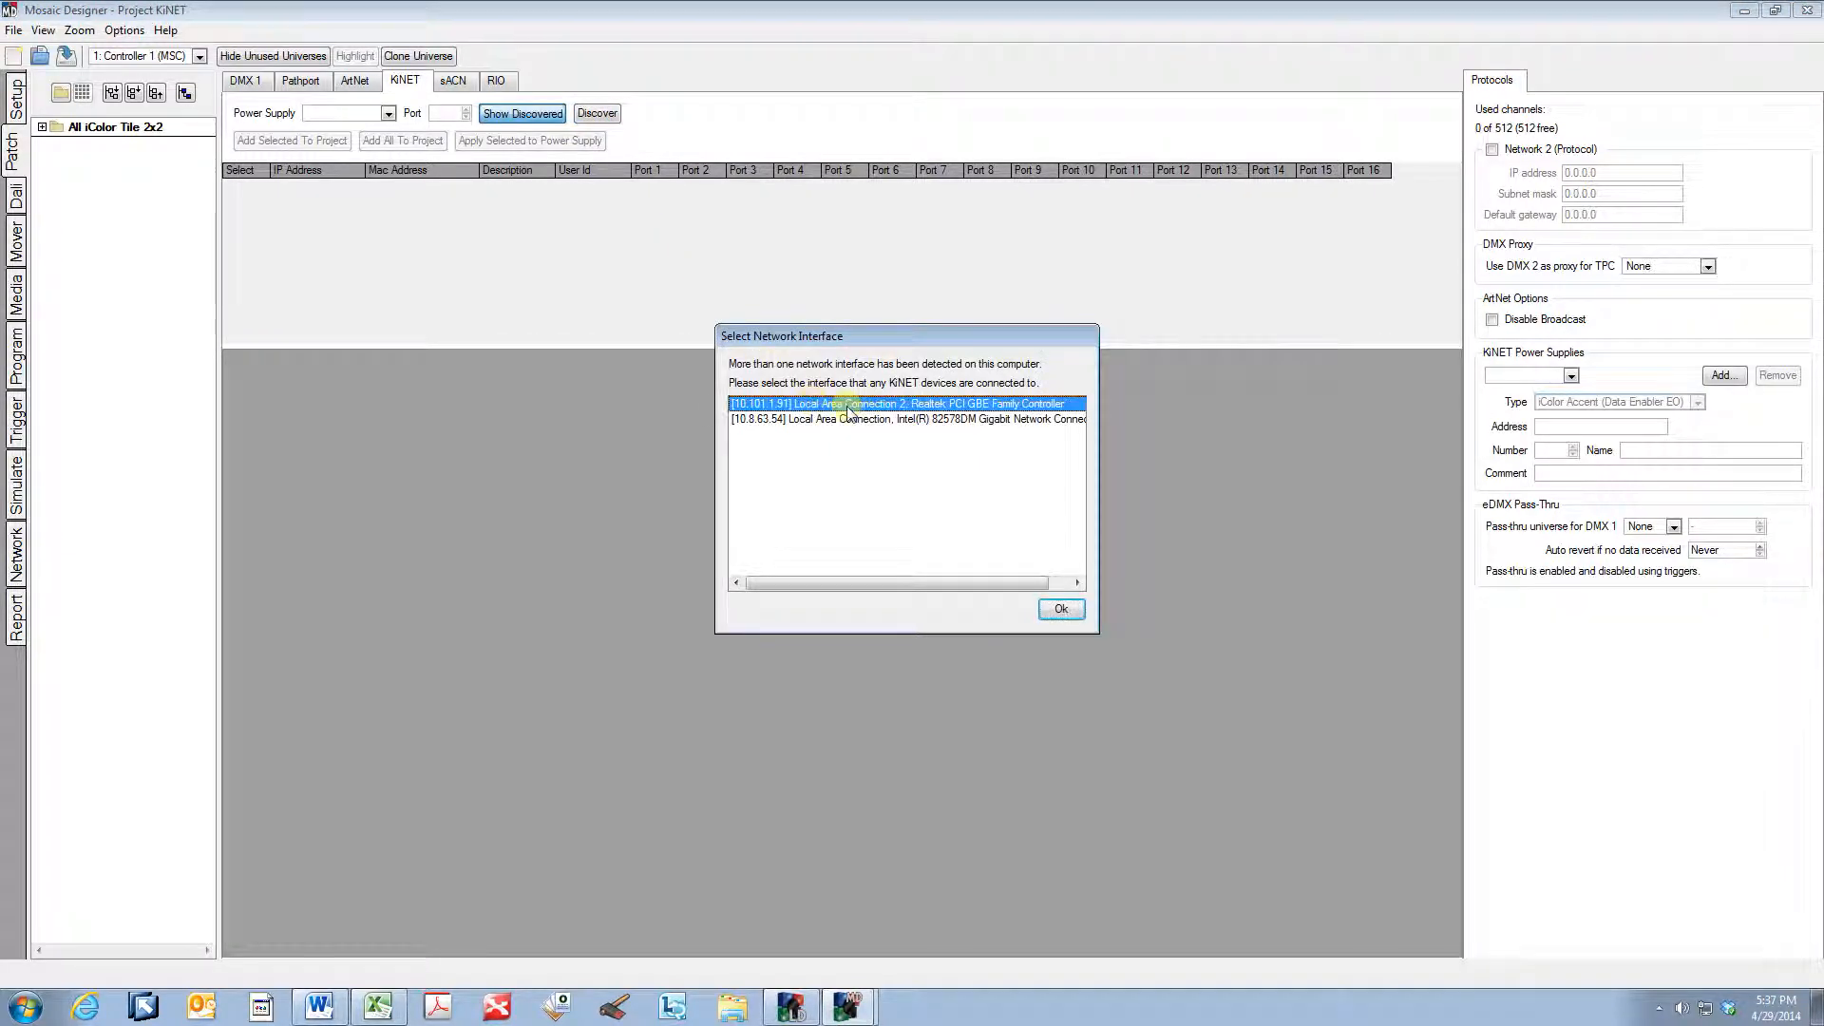
click(1063, 609)
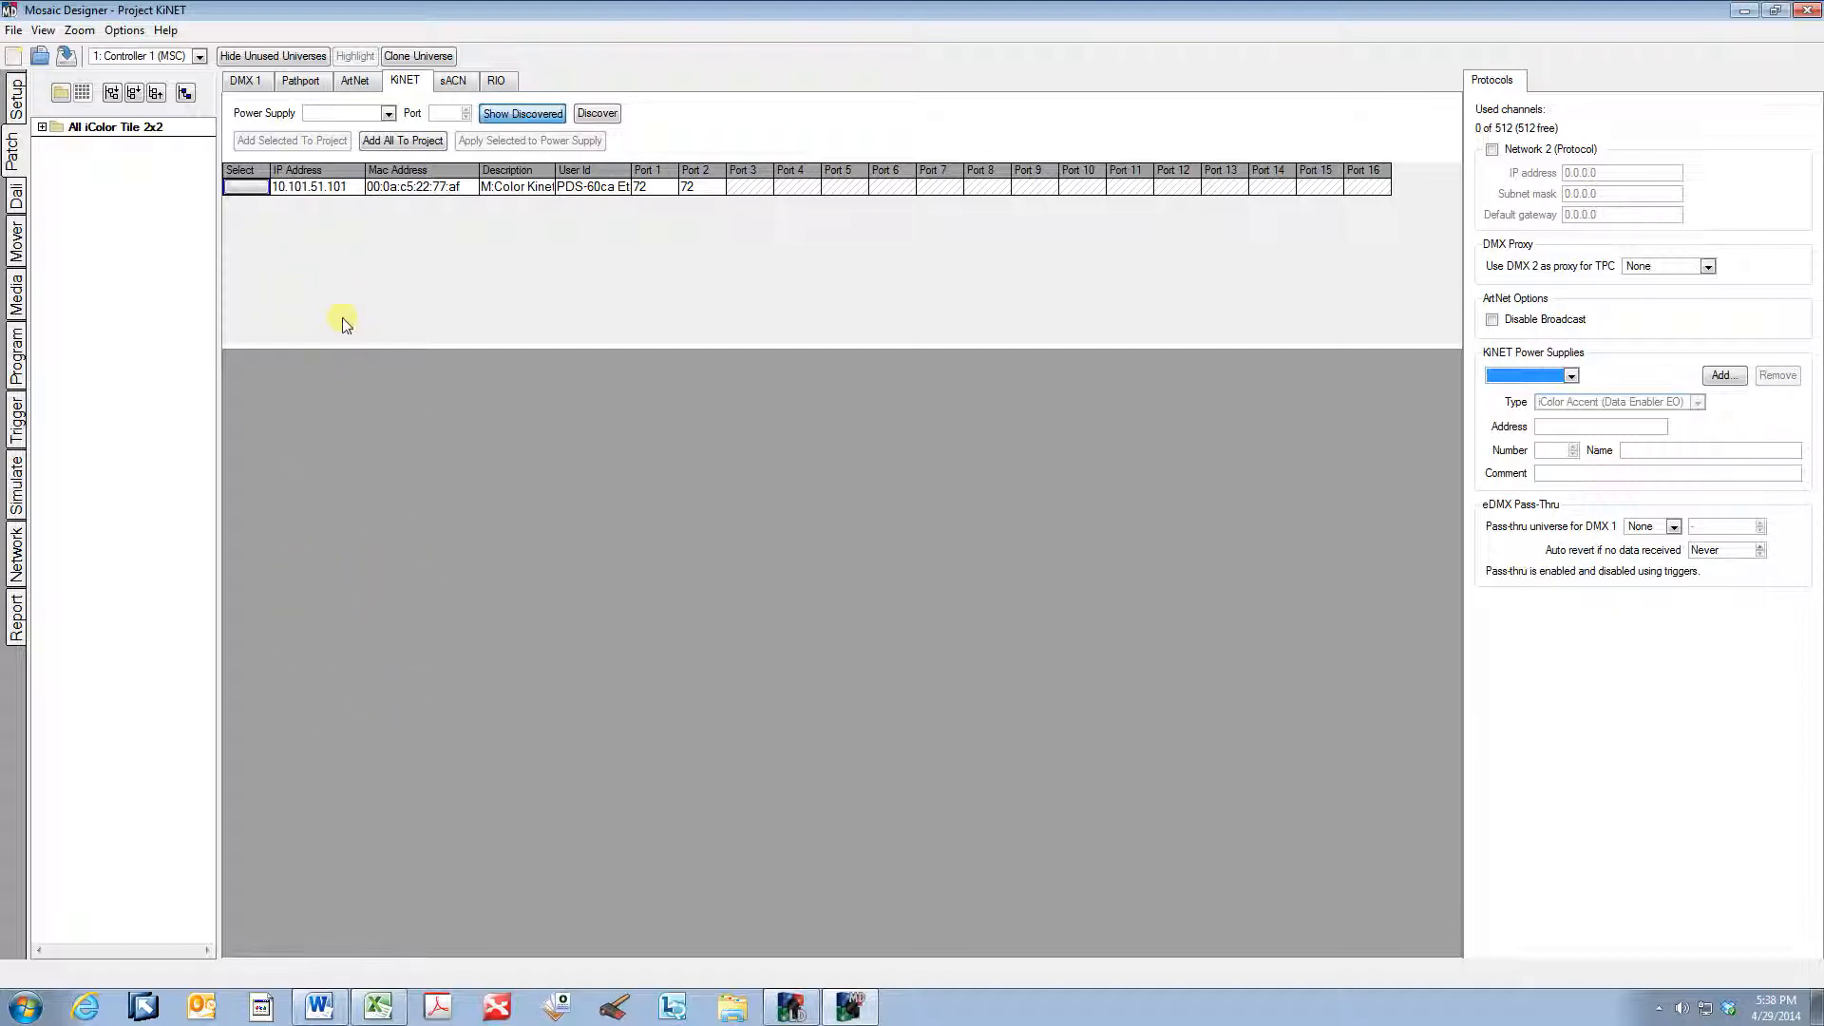
Step: Add the discovered PDS-60ca power supply at 10.101.51.101 to the project
click(249, 187)
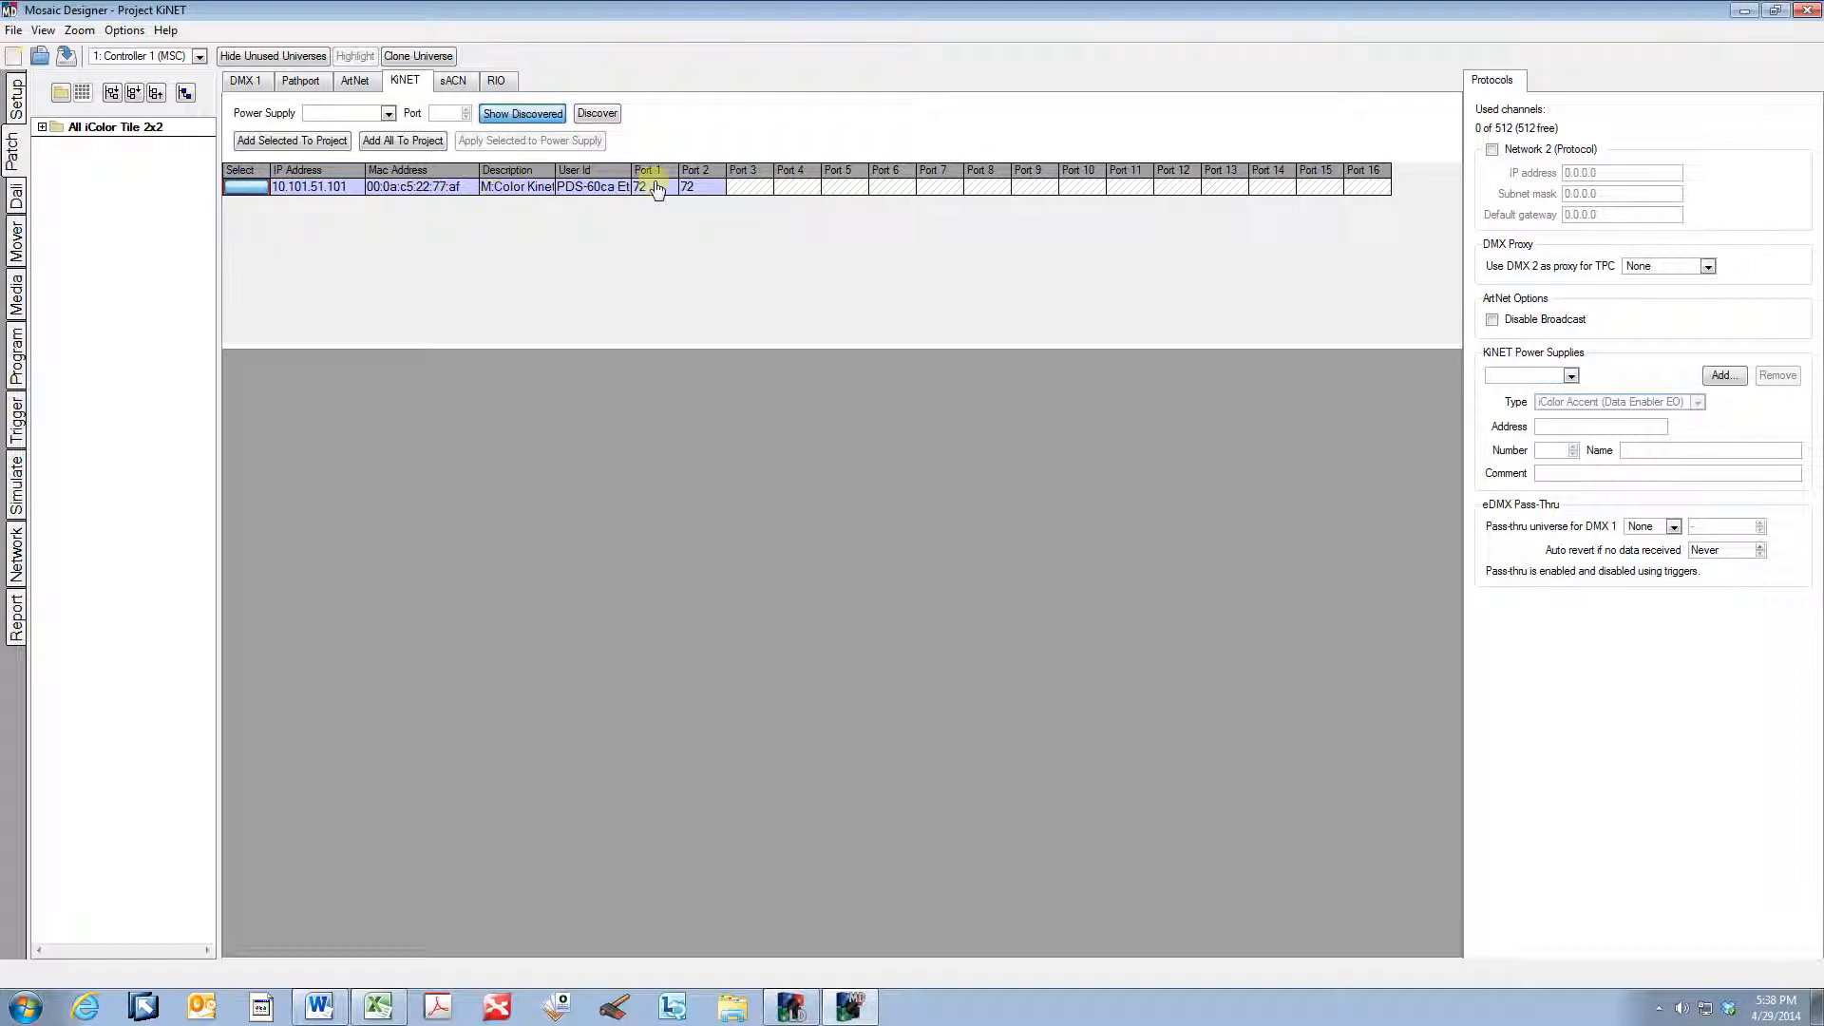
click(307, 143)
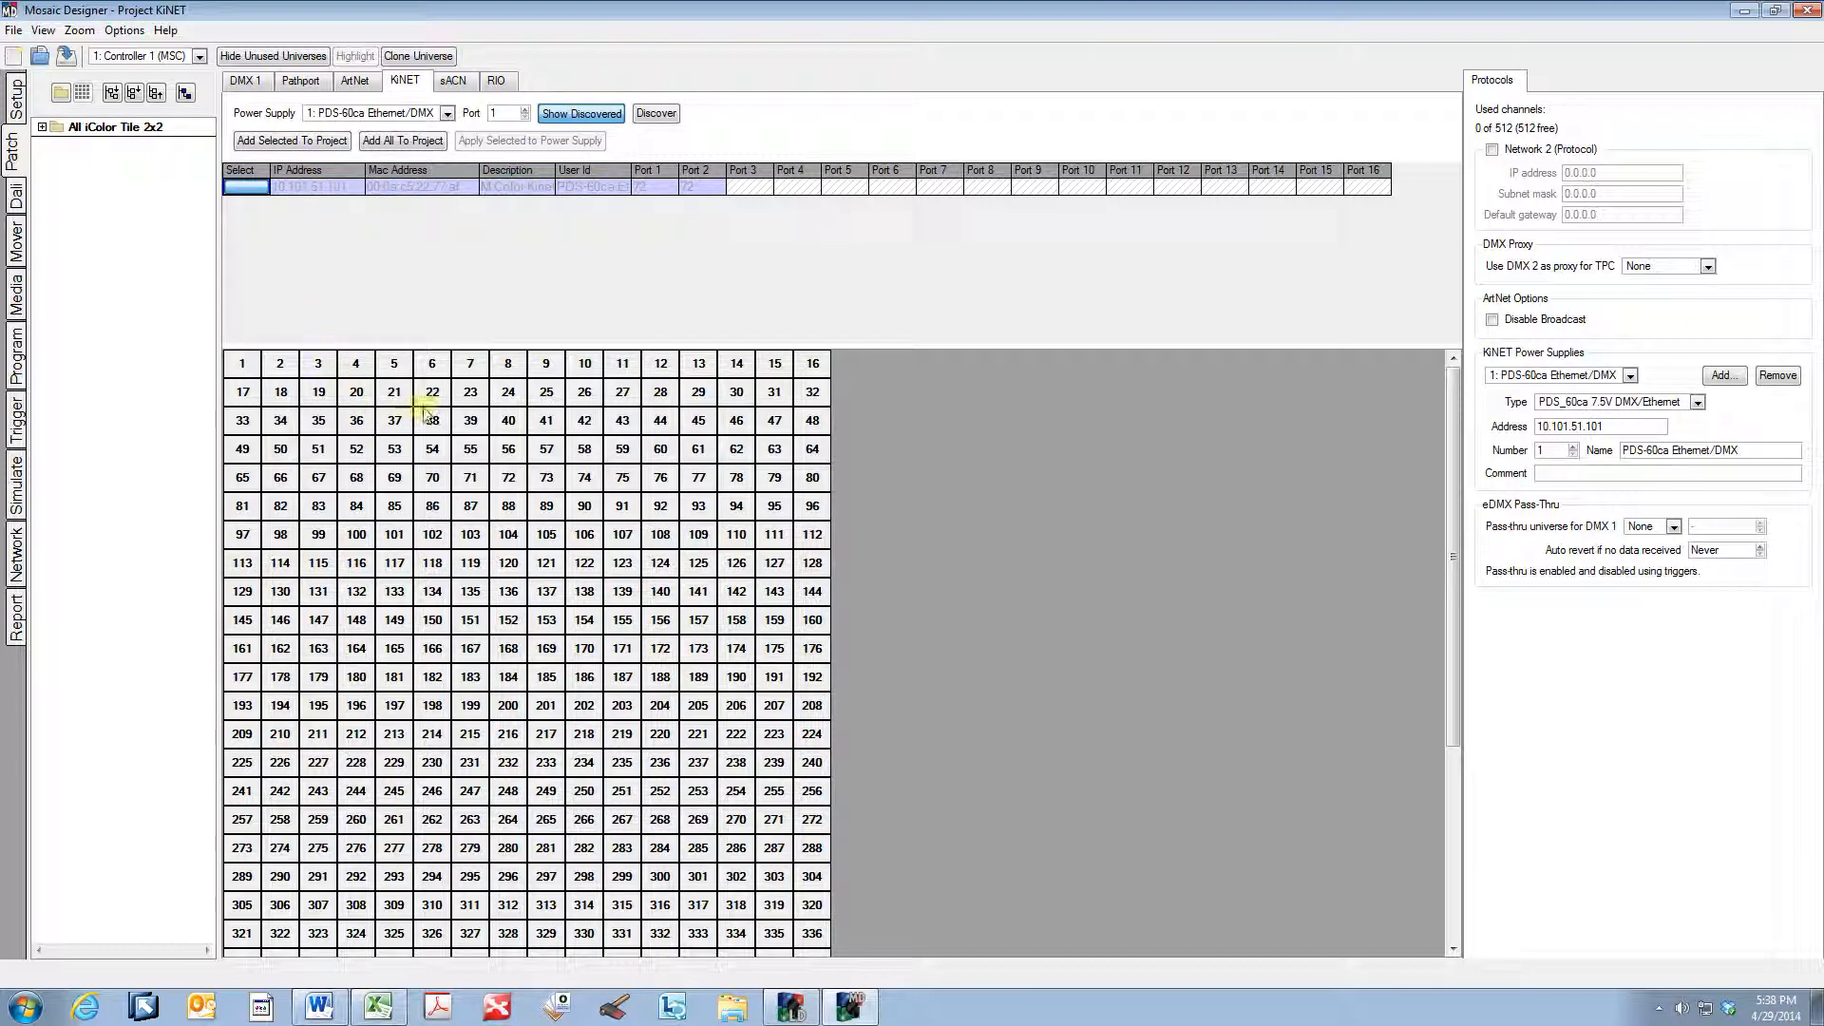
Step: View the port 2 patch of the PDS-60ca Ethernet/DMX power supply and hide the discovered-device table
click(446, 114)
click(444, 121)
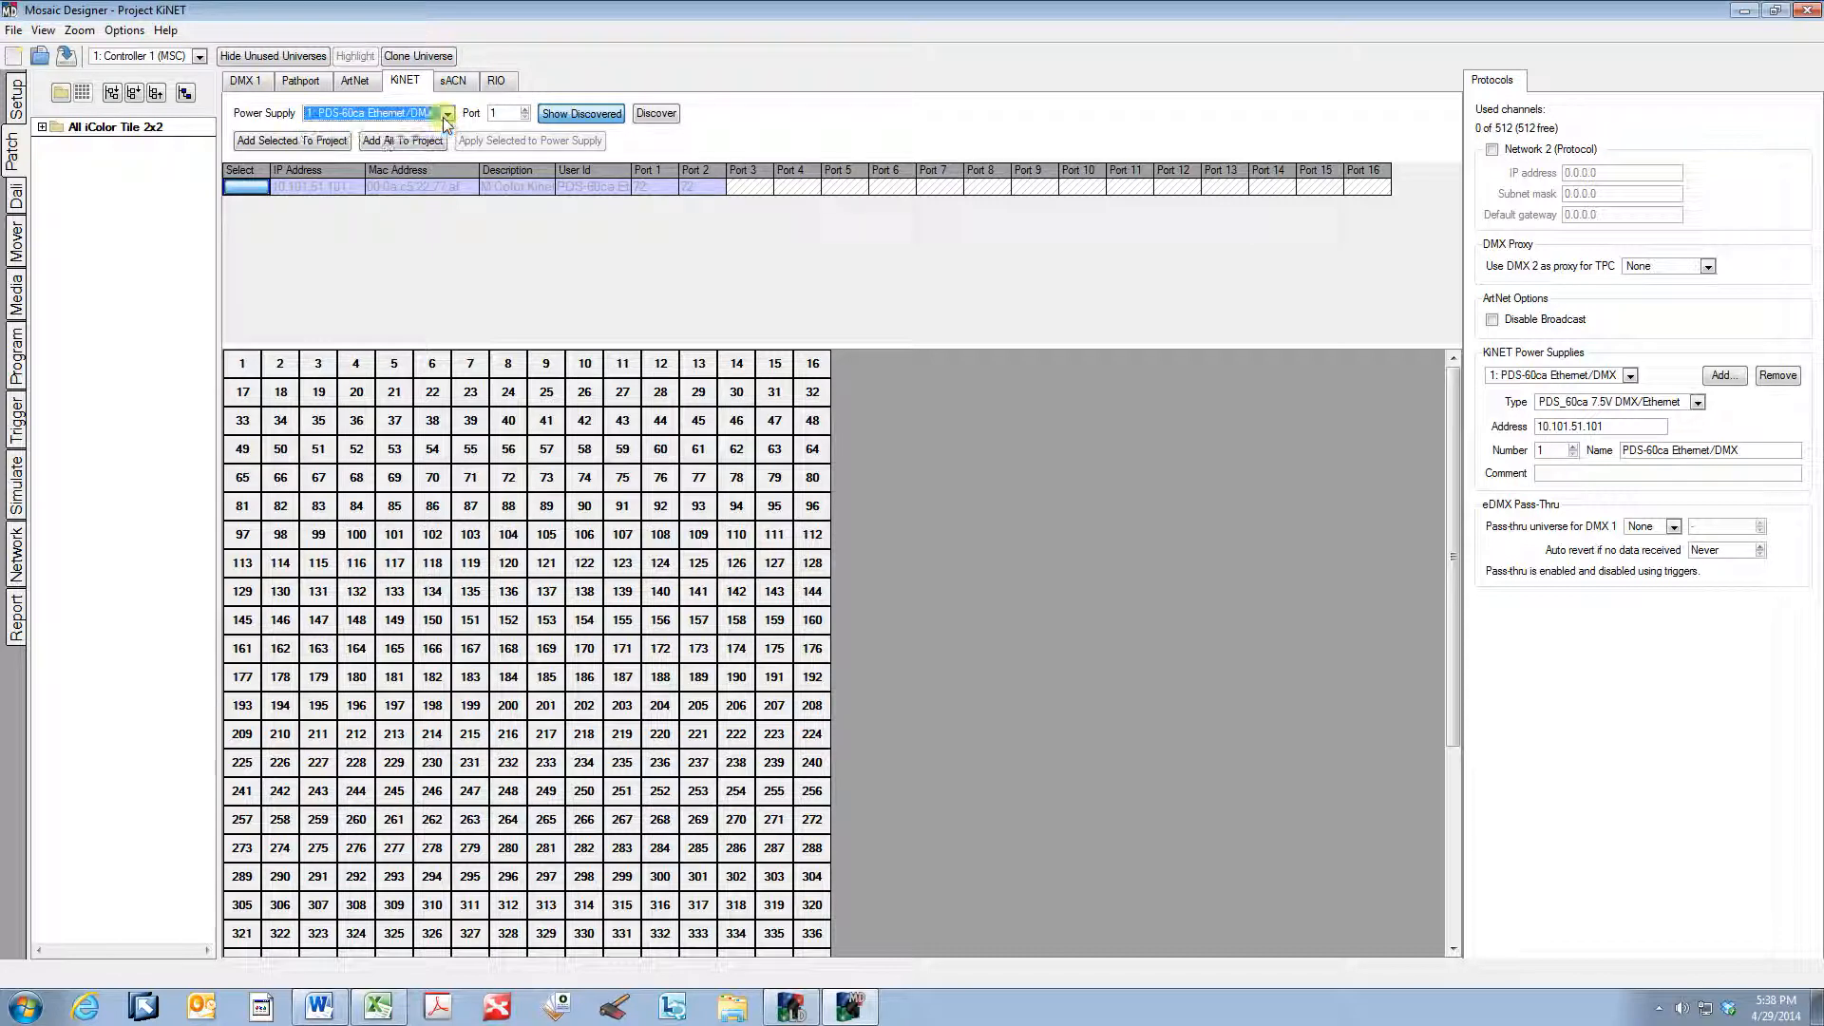
click(525, 110)
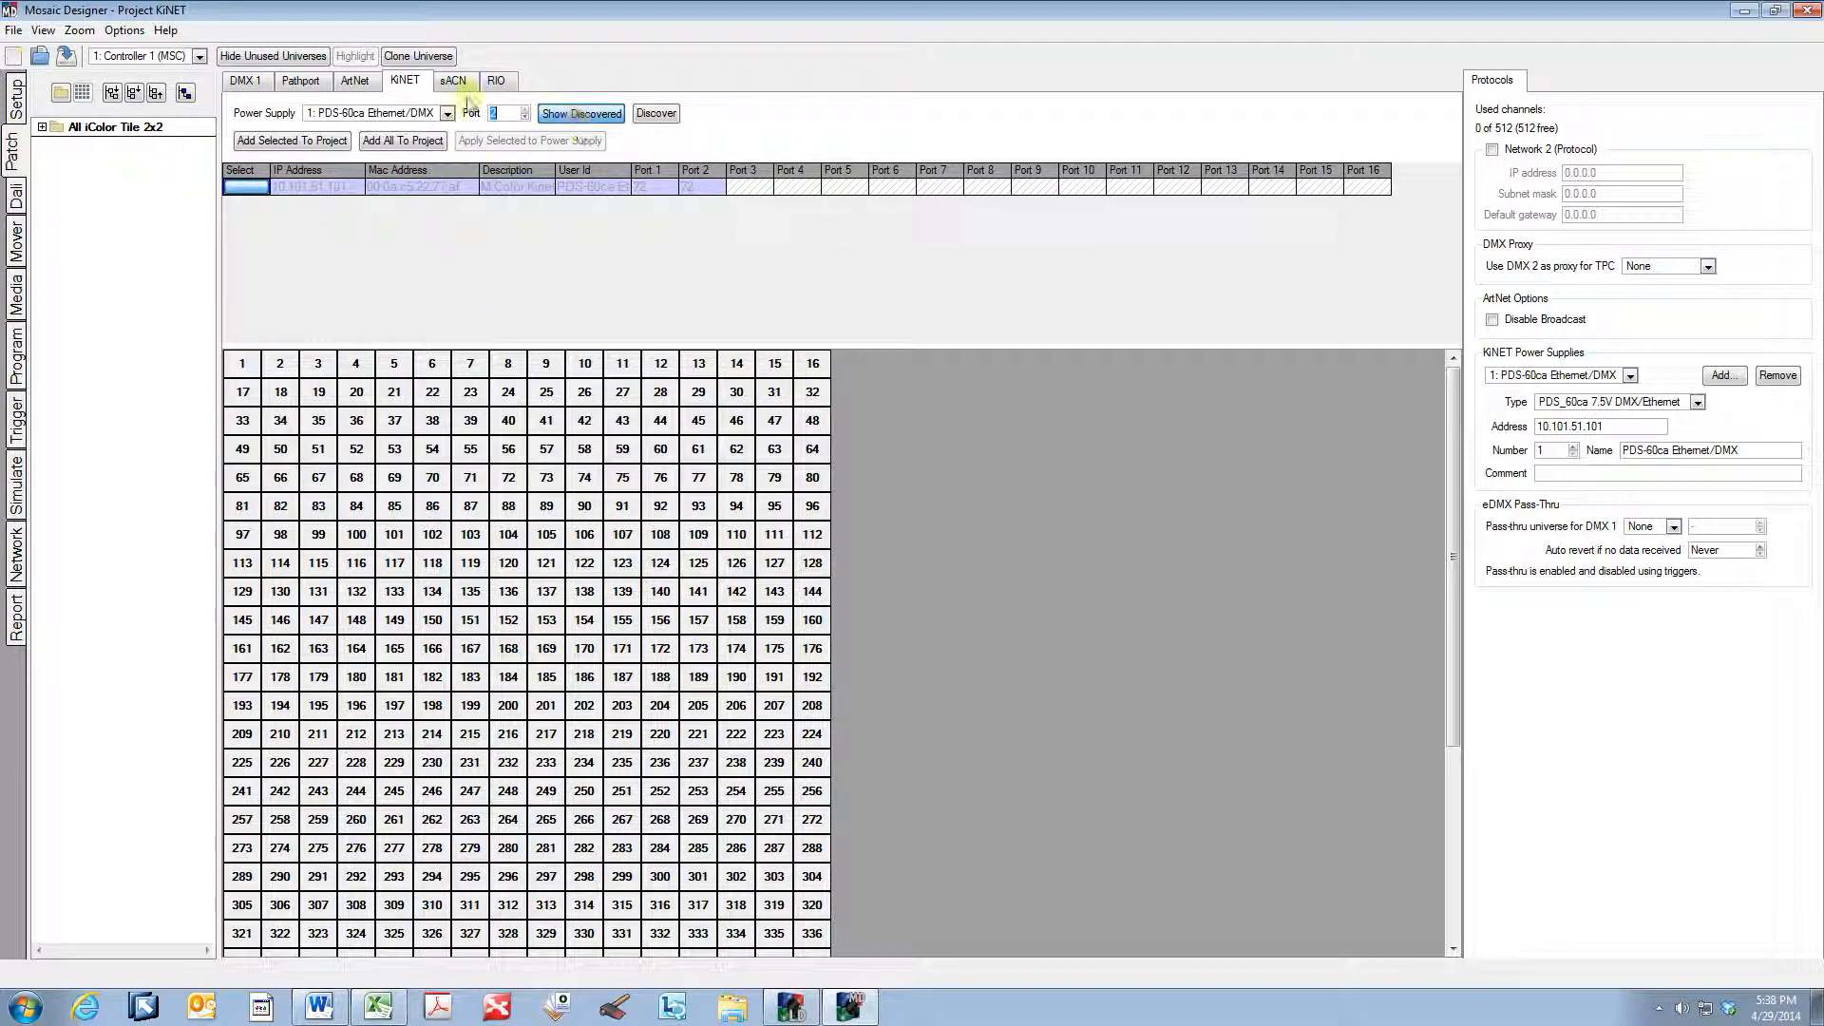
click(569, 115)
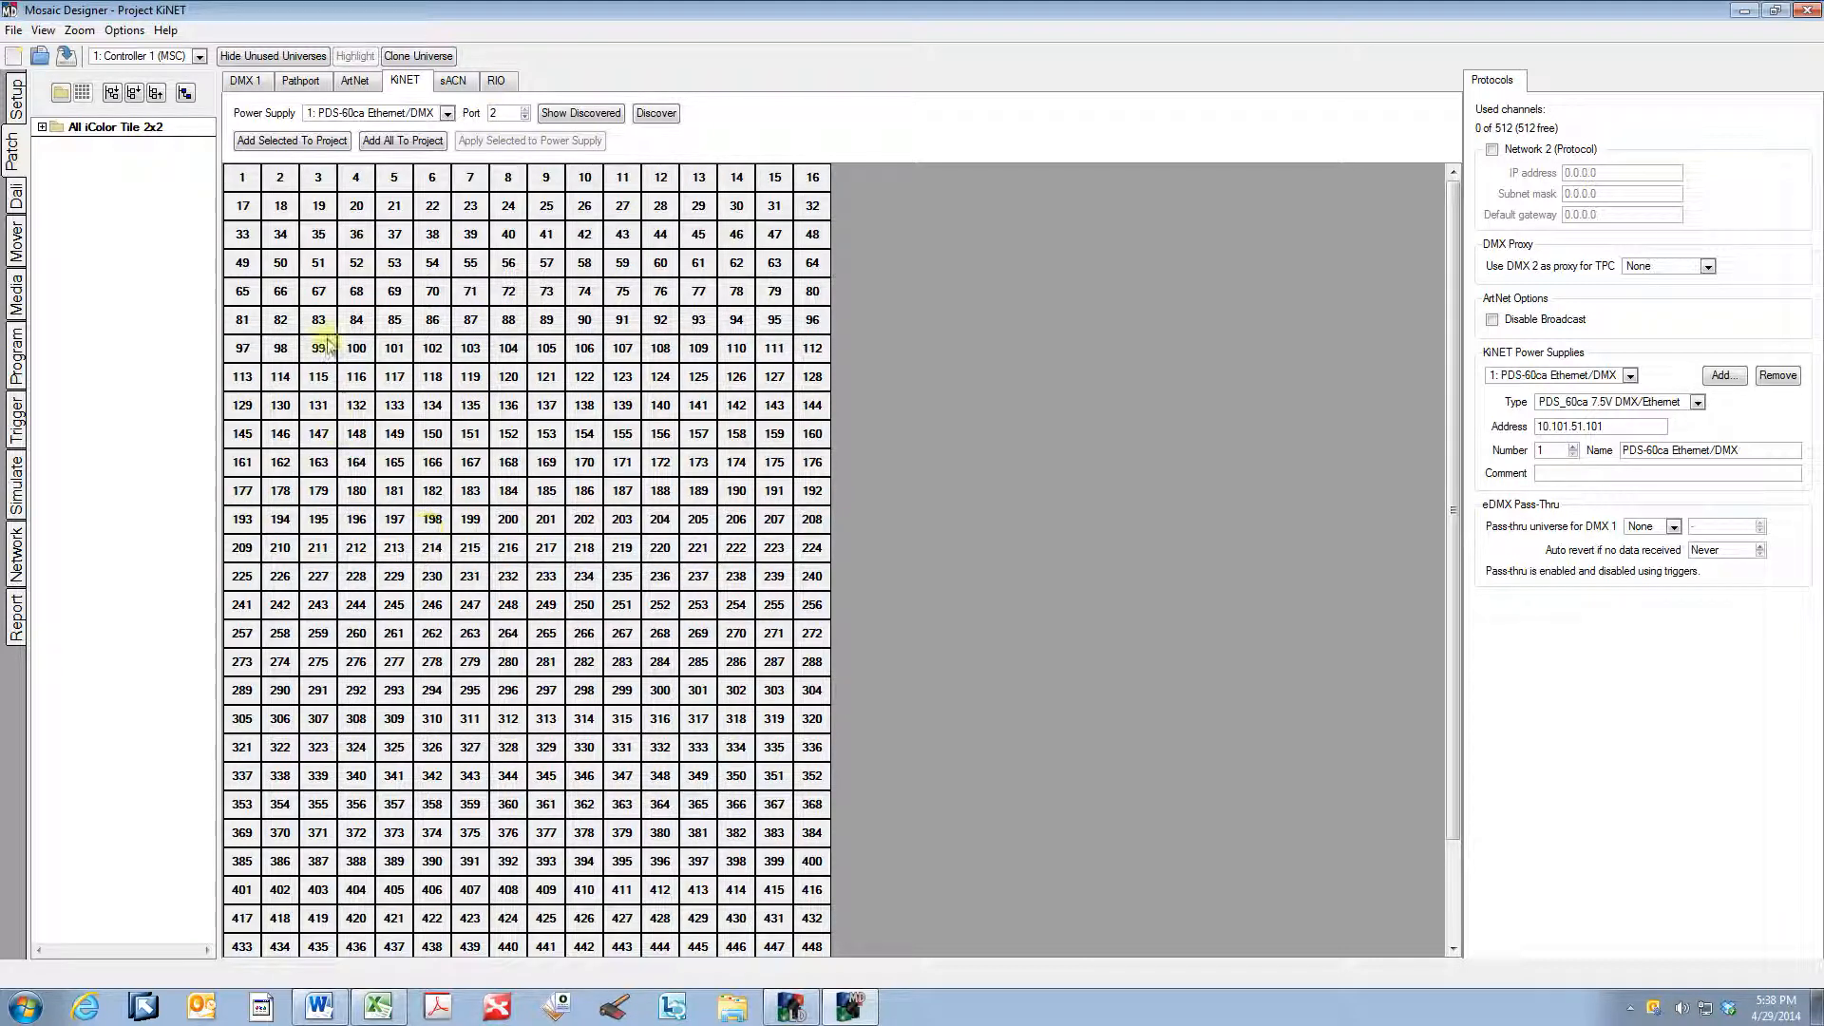
Step: Expand the iColor Tile 2x2 fixture and patch its Port 1 at channel 1 of the power supply's port 1
click(41, 127)
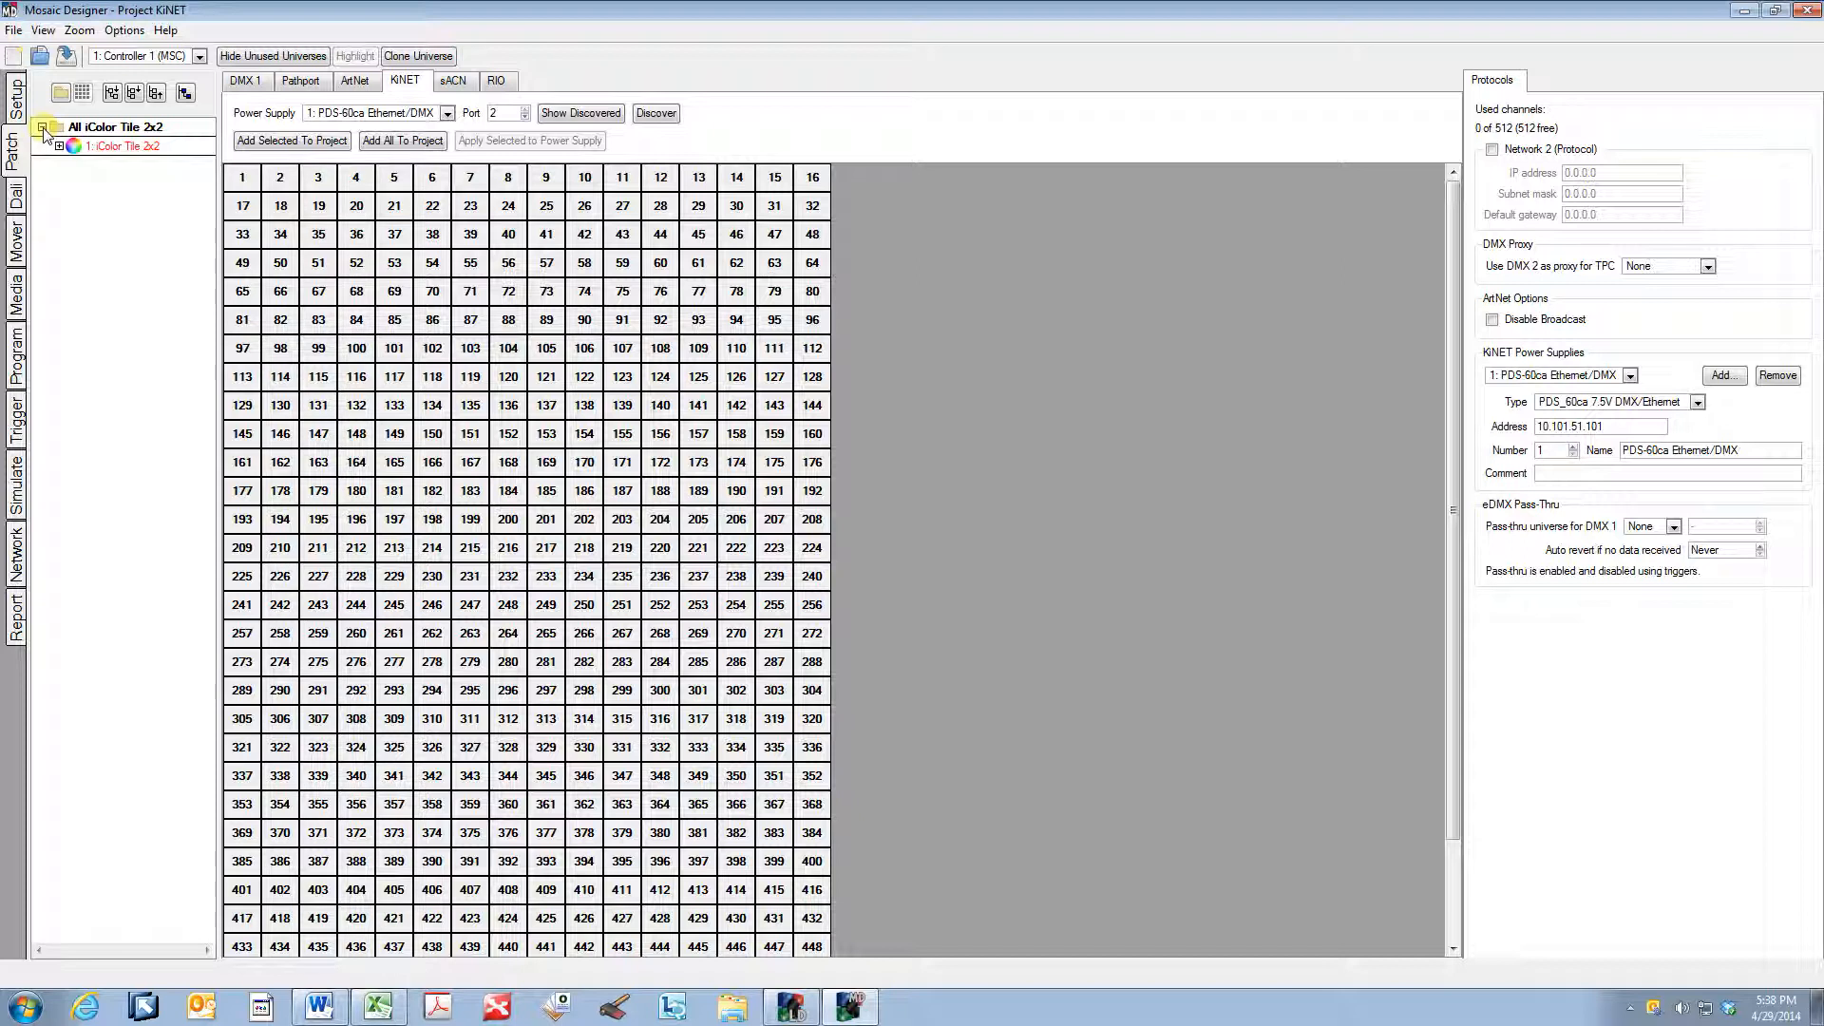
click(59, 146)
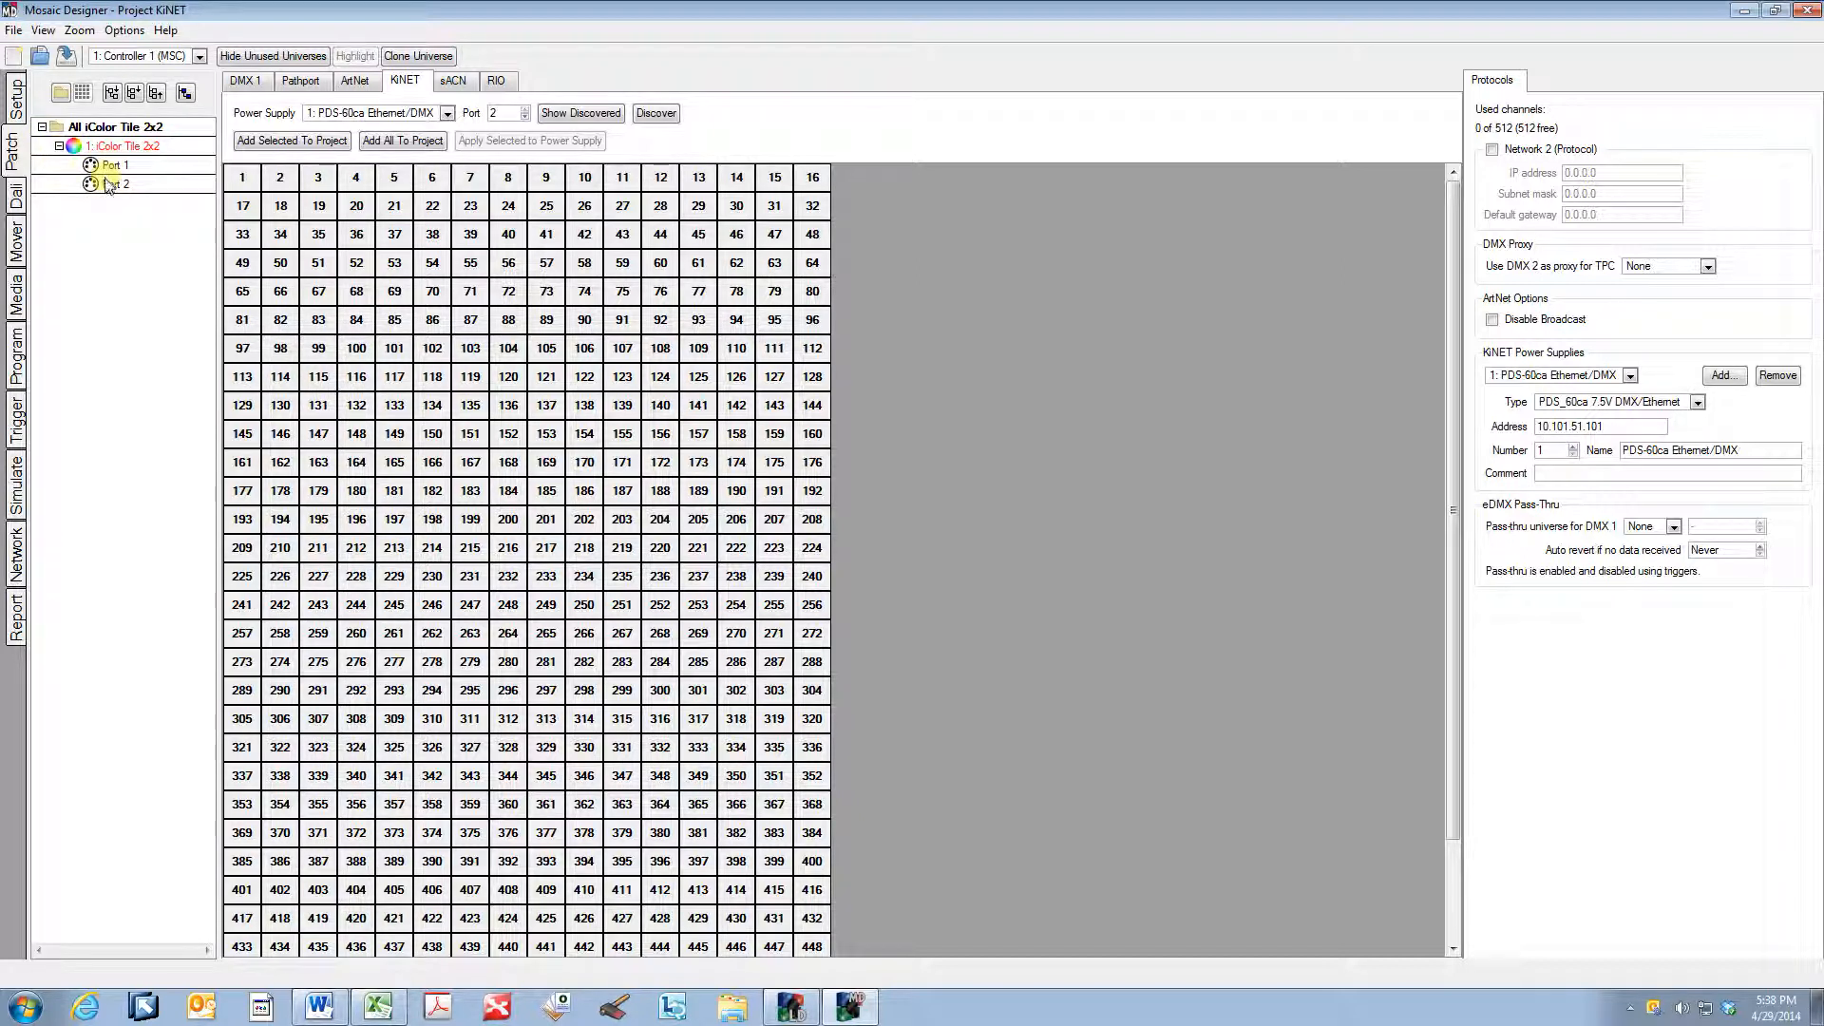
click(524, 118)
drag(115, 166, 258, 174)
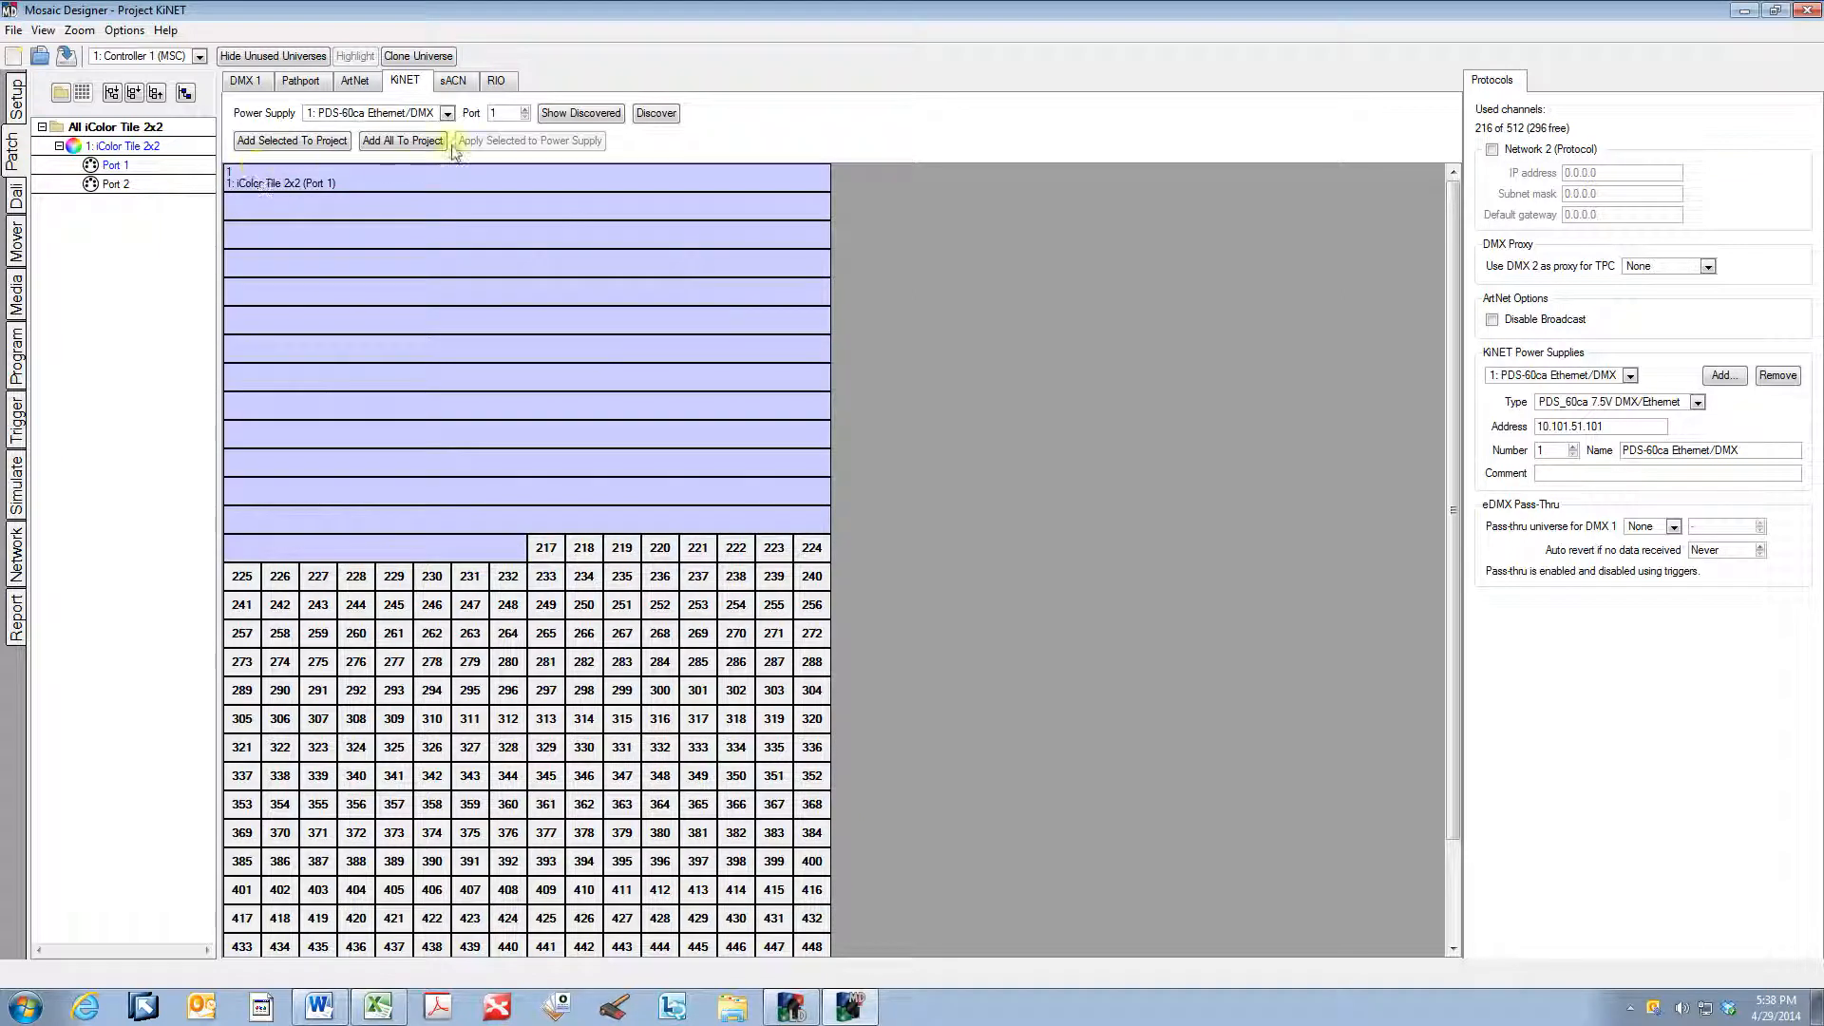
Step: Patch the iColor Tile 2x2's Port 2 at channel 1 of the power supply's port 2
click(524, 110)
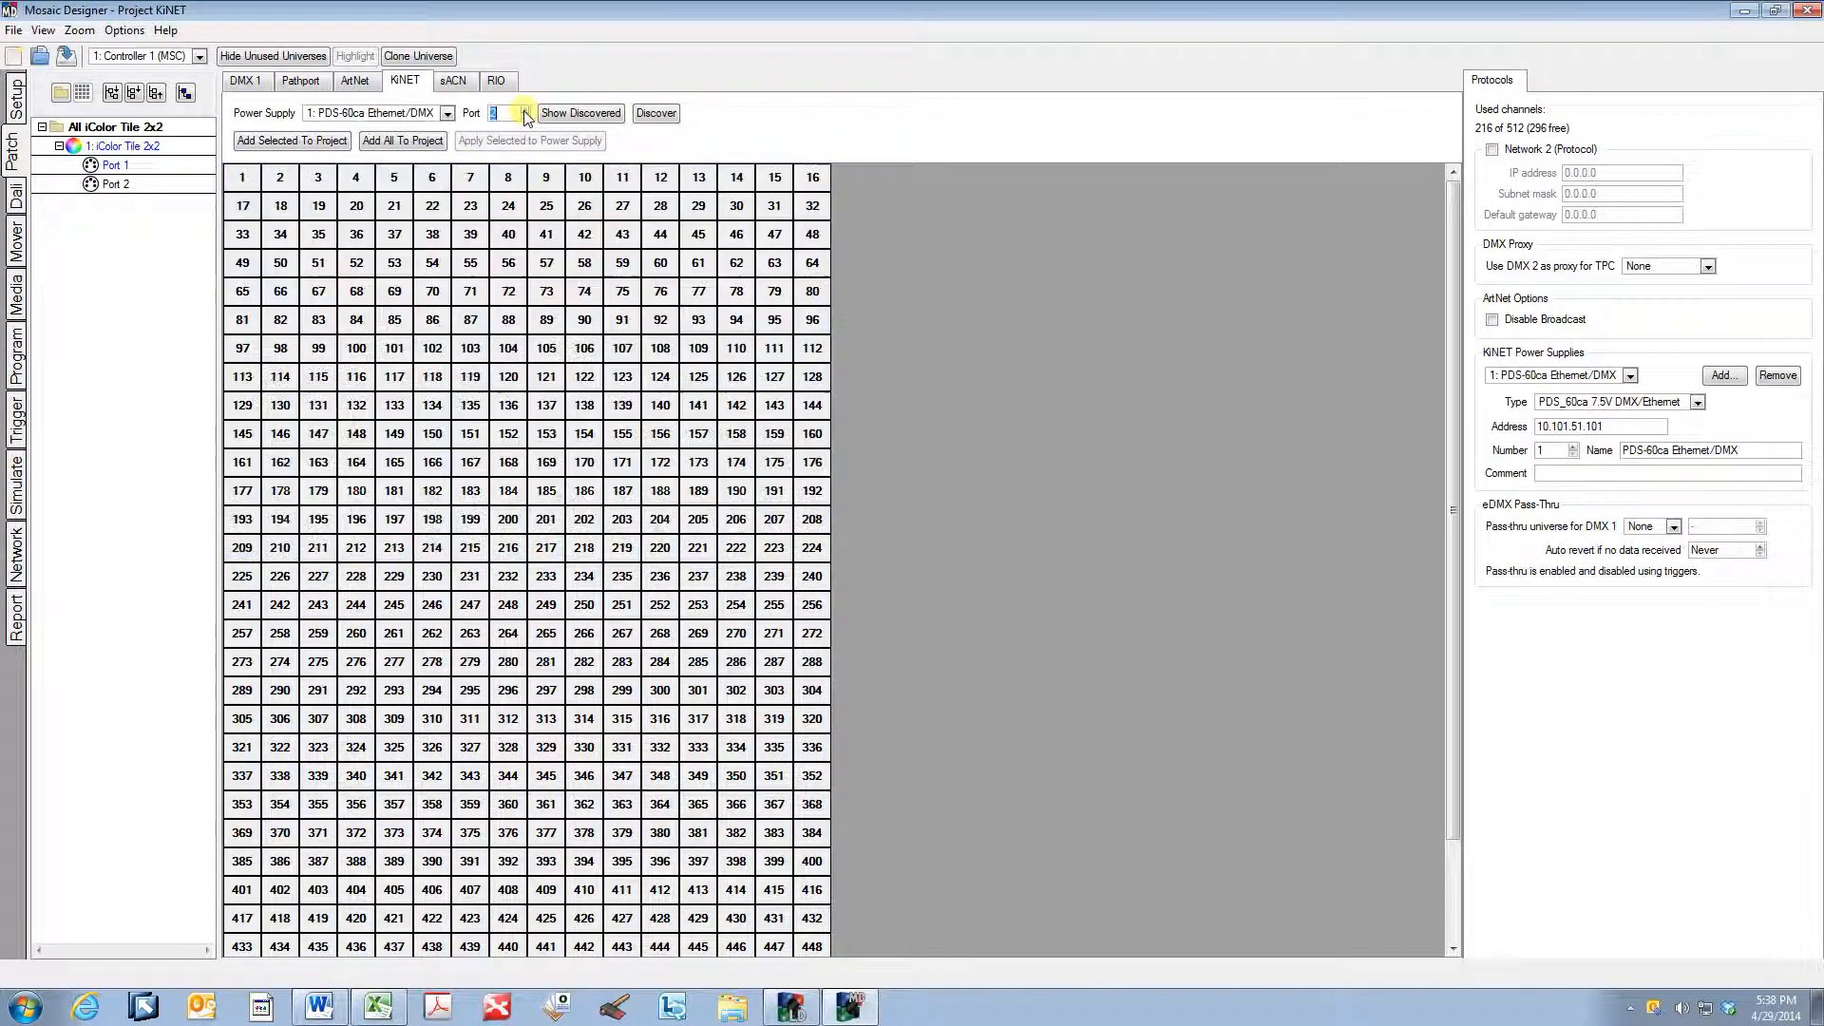
click(113, 189)
drag(113, 189, 243, 178)
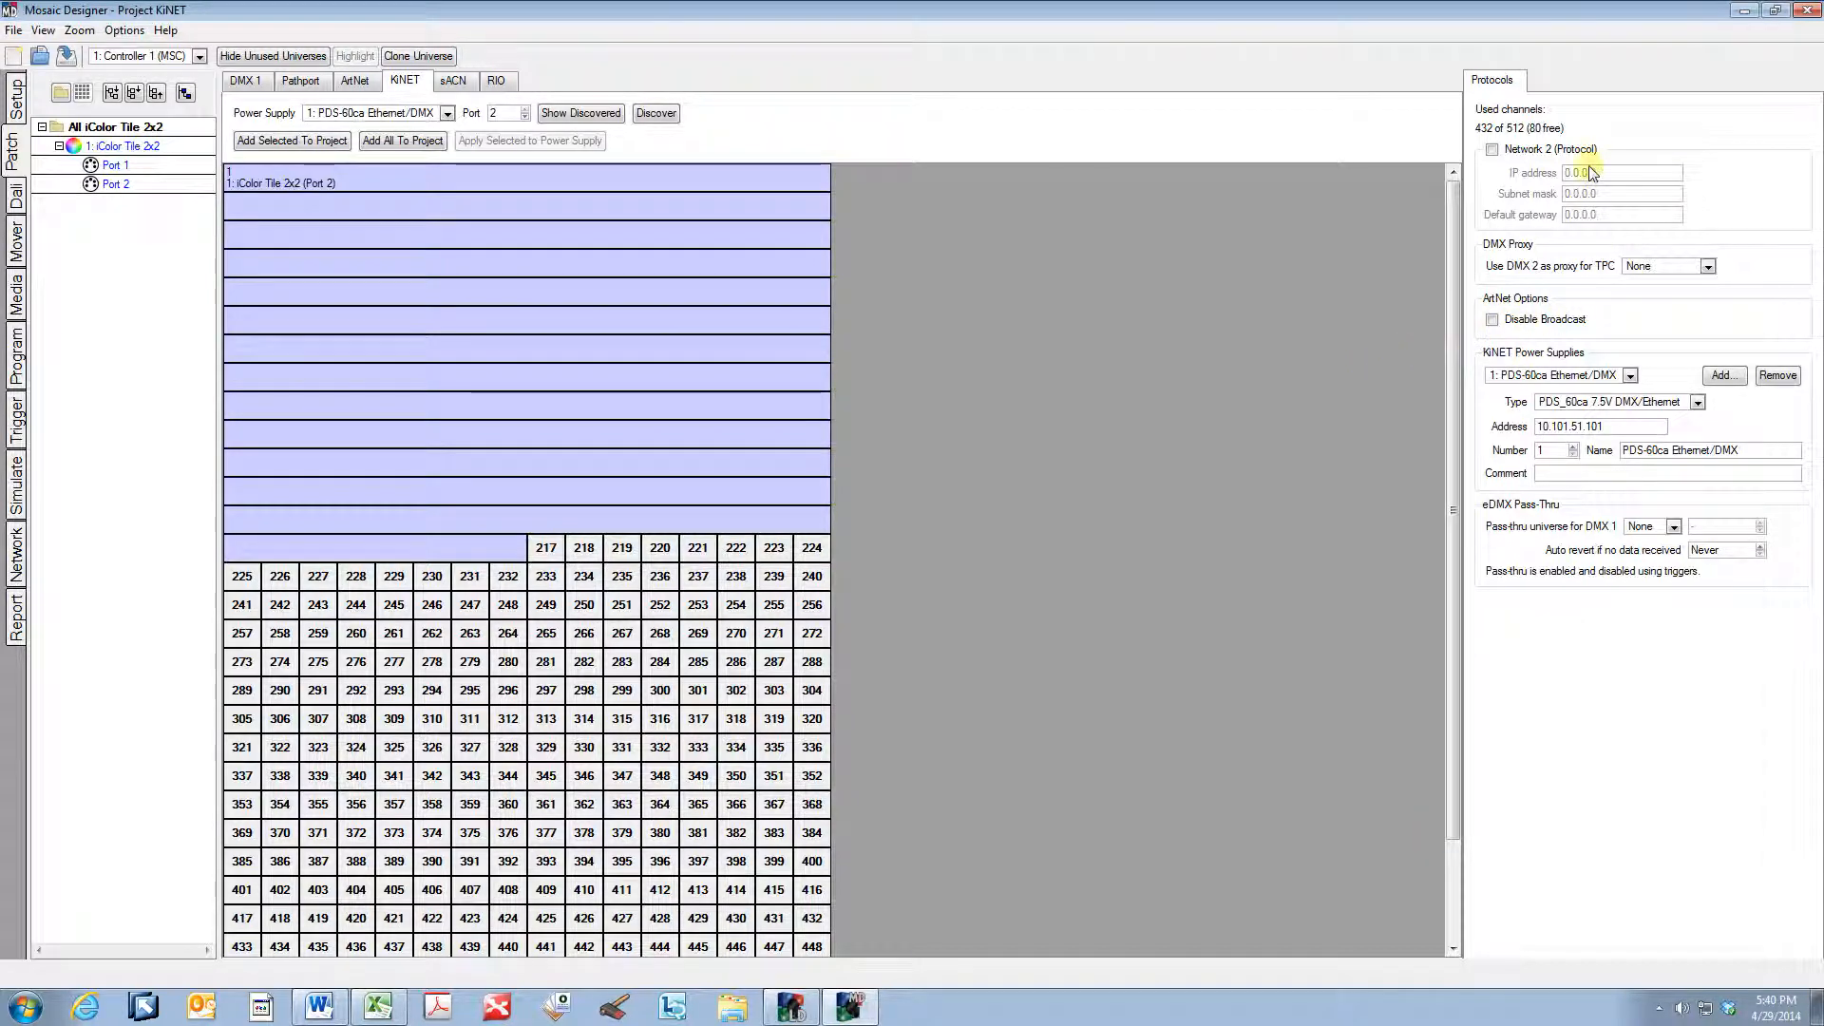
Step: Enable the Network 2 protocol interface with IP address 10.101.82.101, subnet mask 255.255.0.0 and default gateway 10.101.1.1
click(1491, 152)
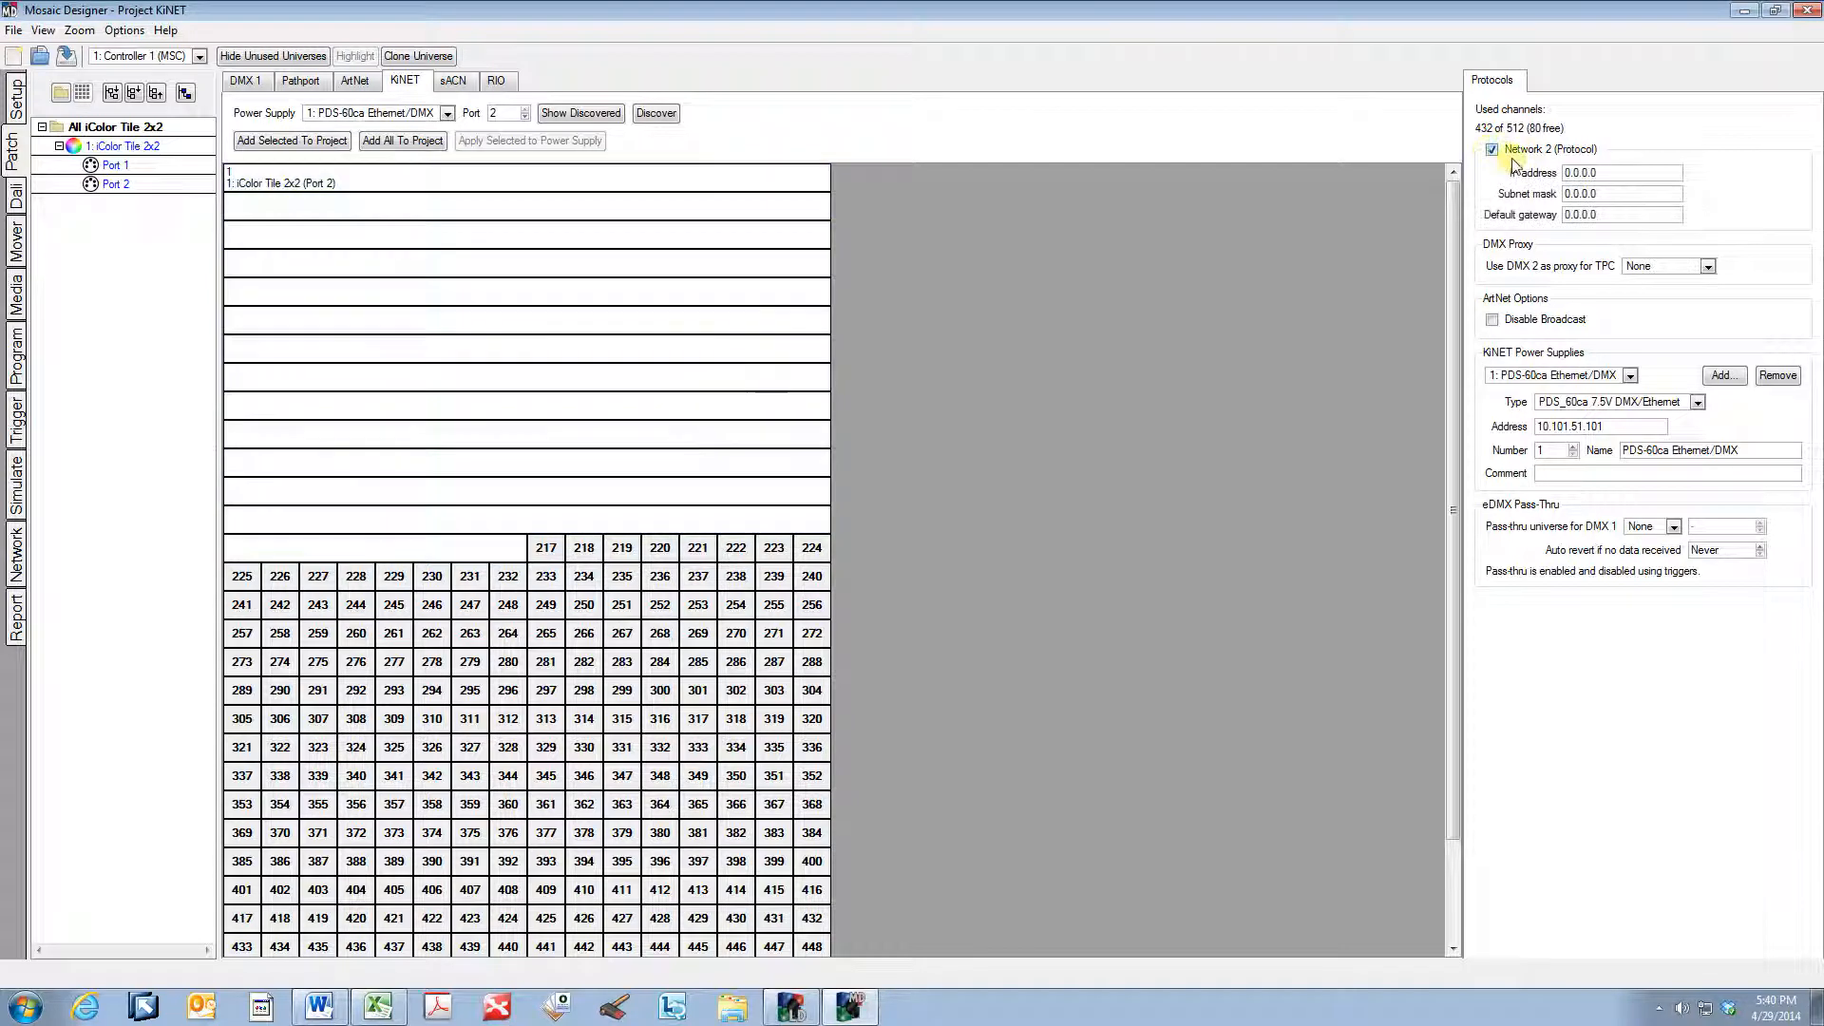
click(1606, 173)
text(10.101.82.101)
click(1621, 194)
text(255.255)
click(1606, 214)
text(10.101.1.1)
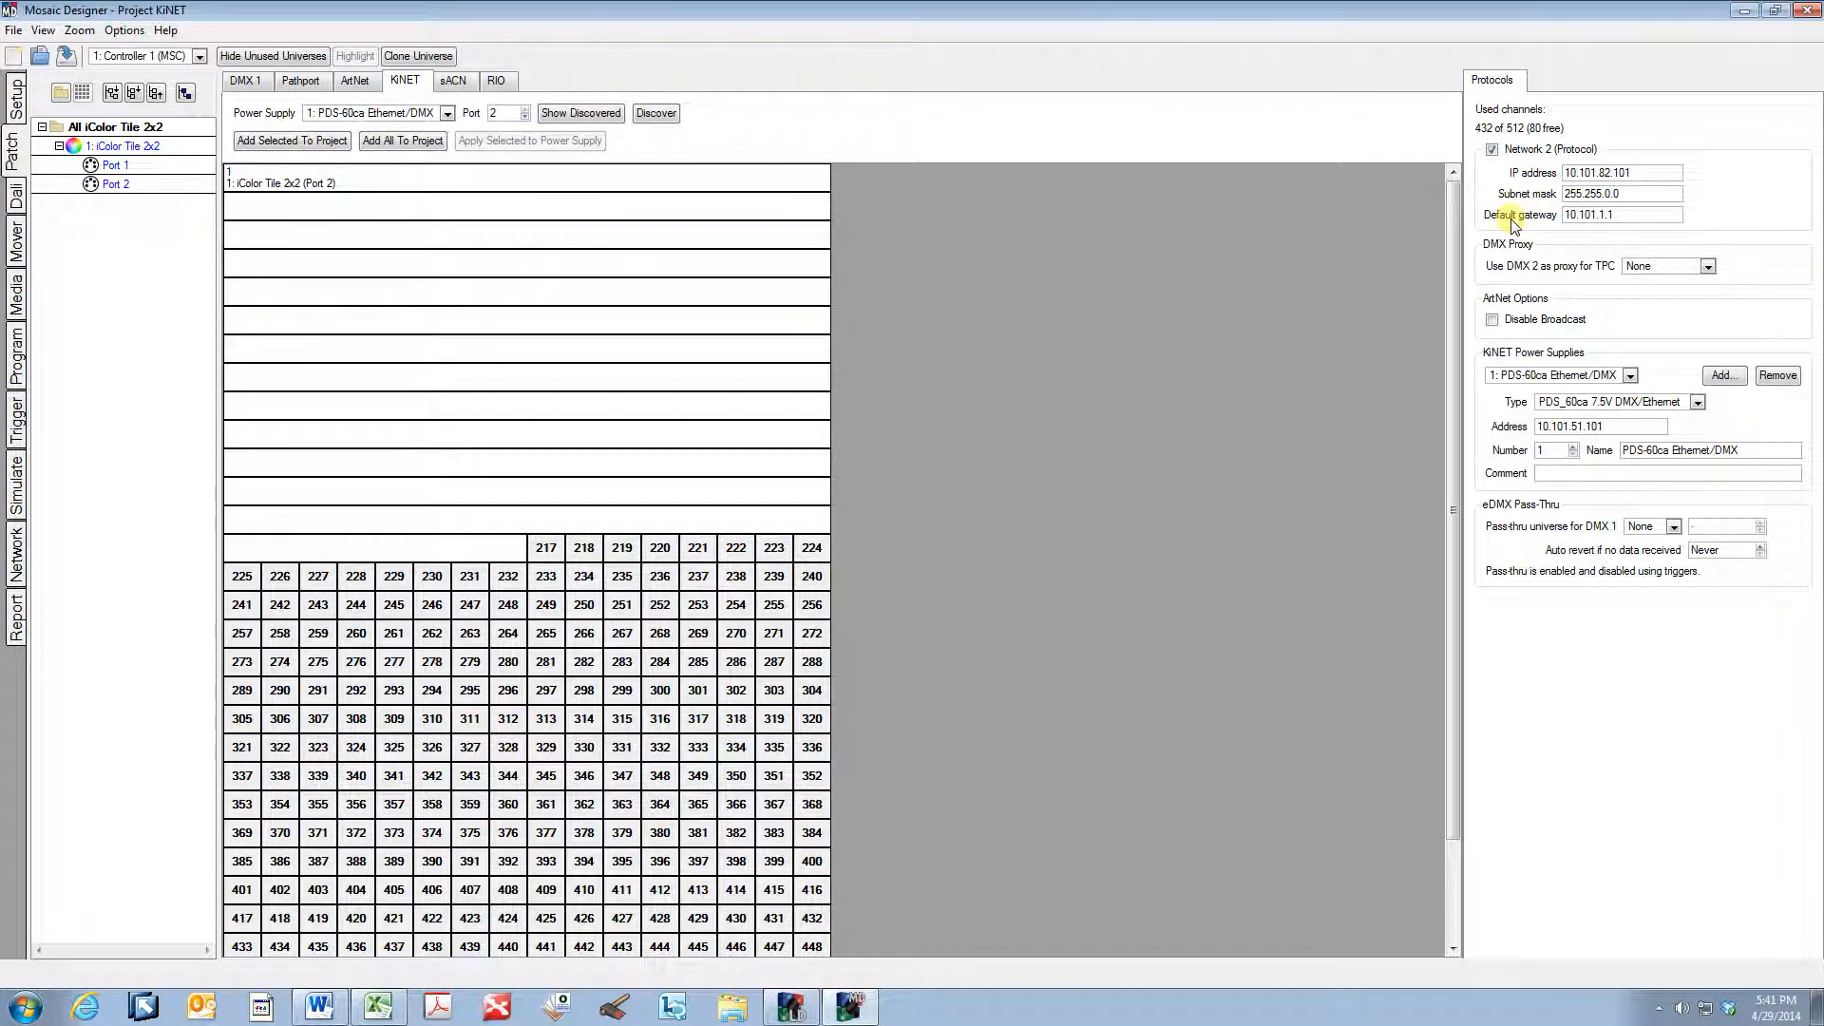